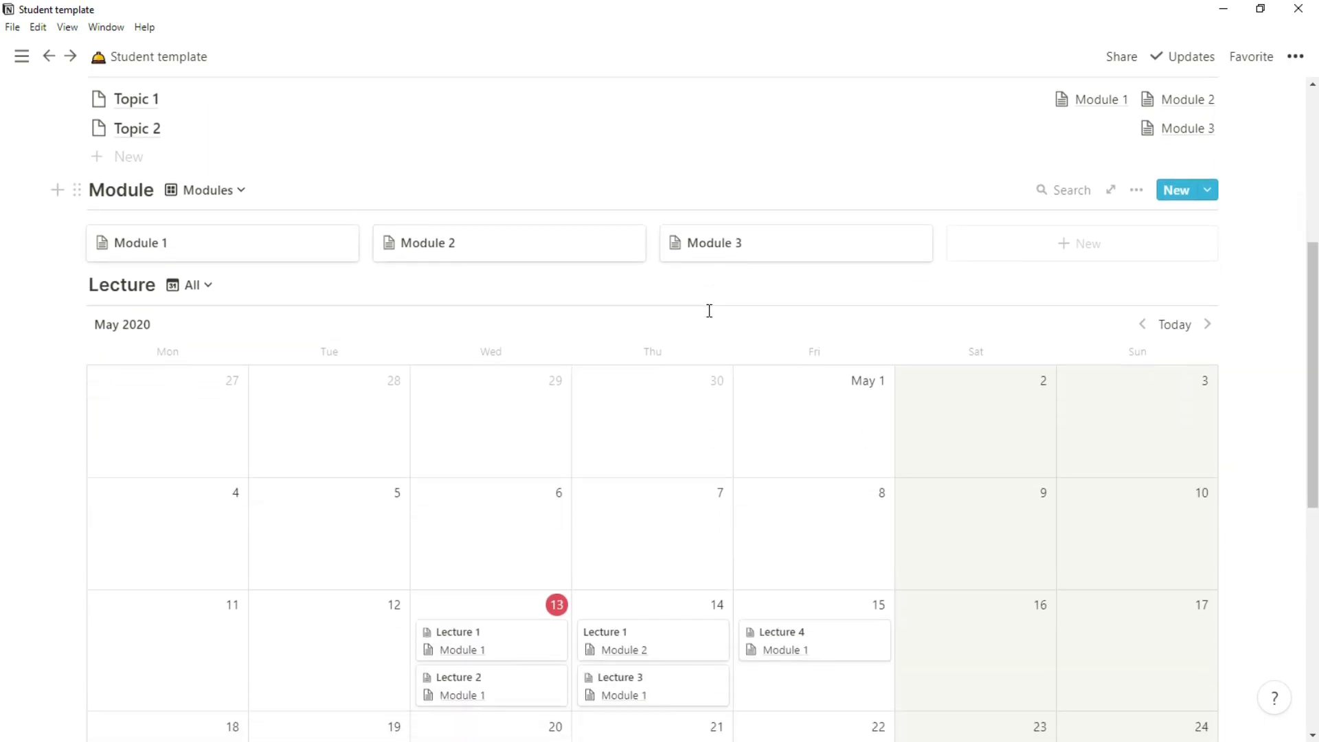
# Add a page titled 'Topic 3' to the Topic table and close its peek.
pyautogui.scroll(-4, 710, 310)
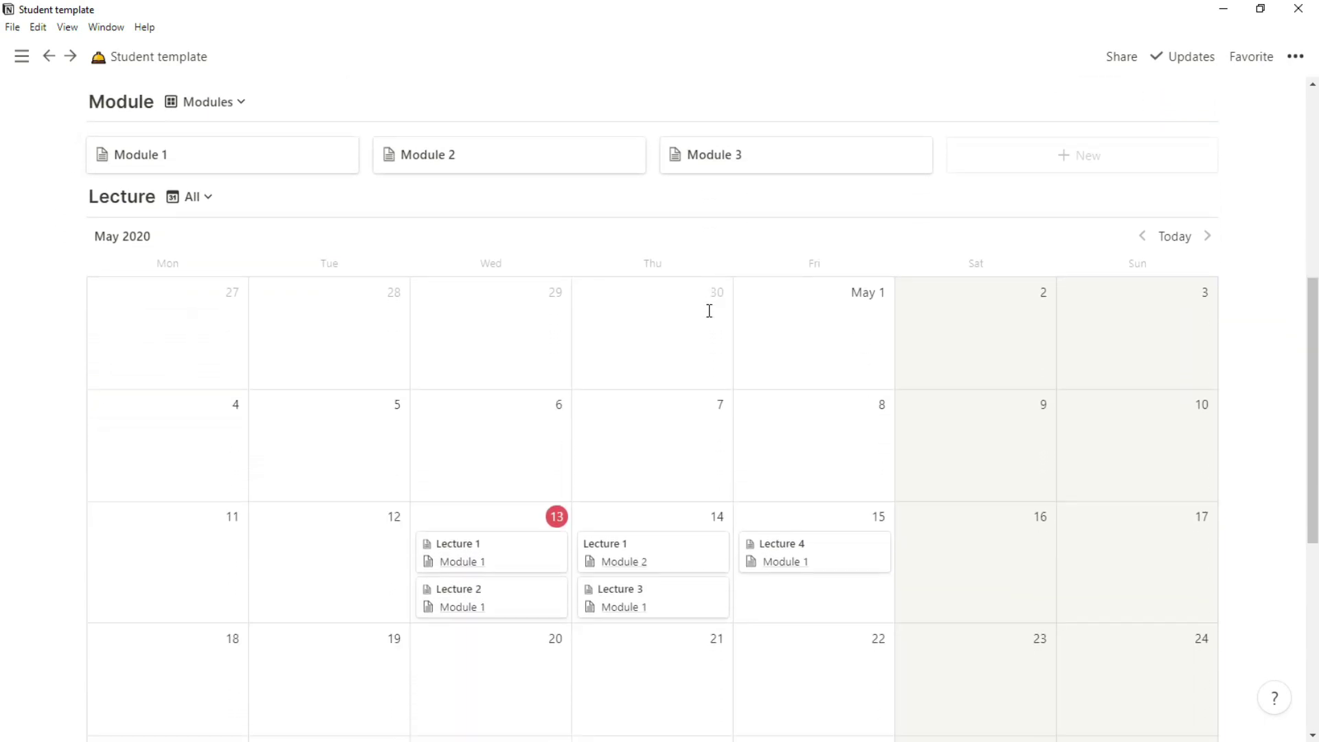
pyautogui.scroll(-3, 709, 311)
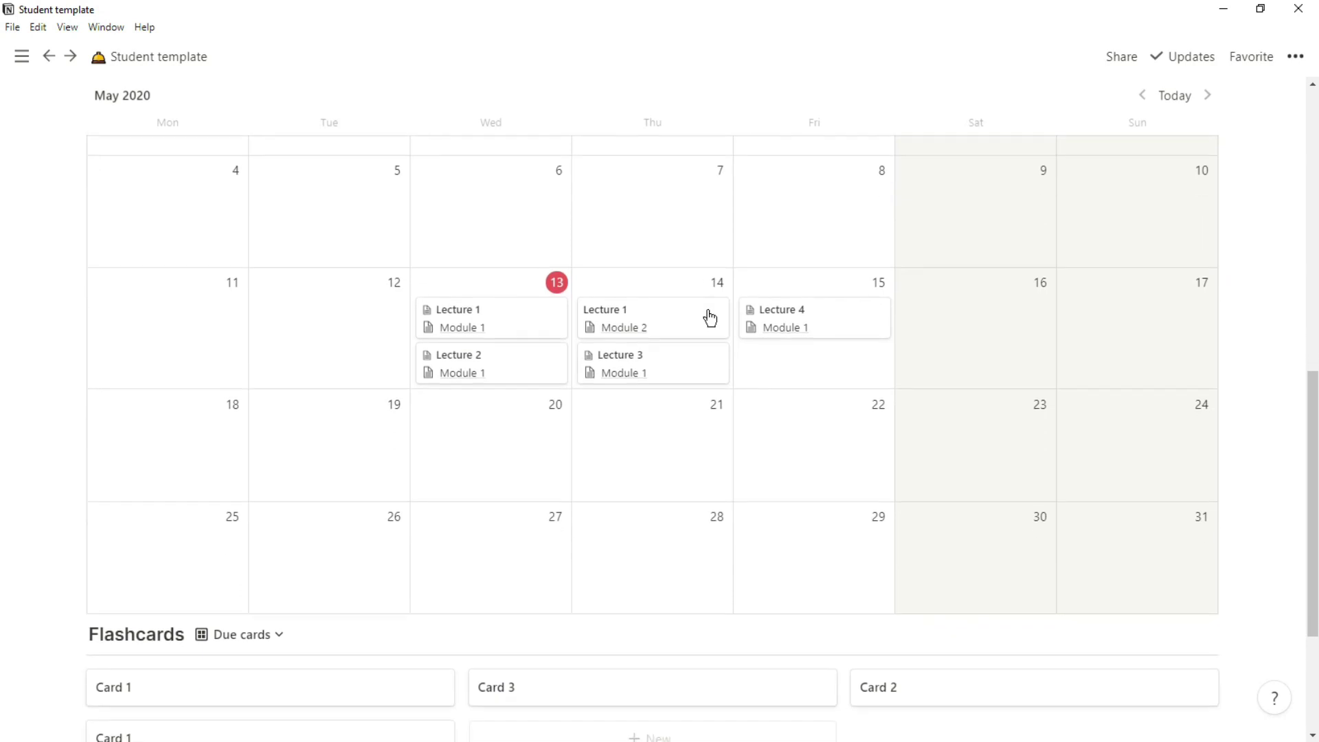
pyautogui.scroll(-1, 710, 318)
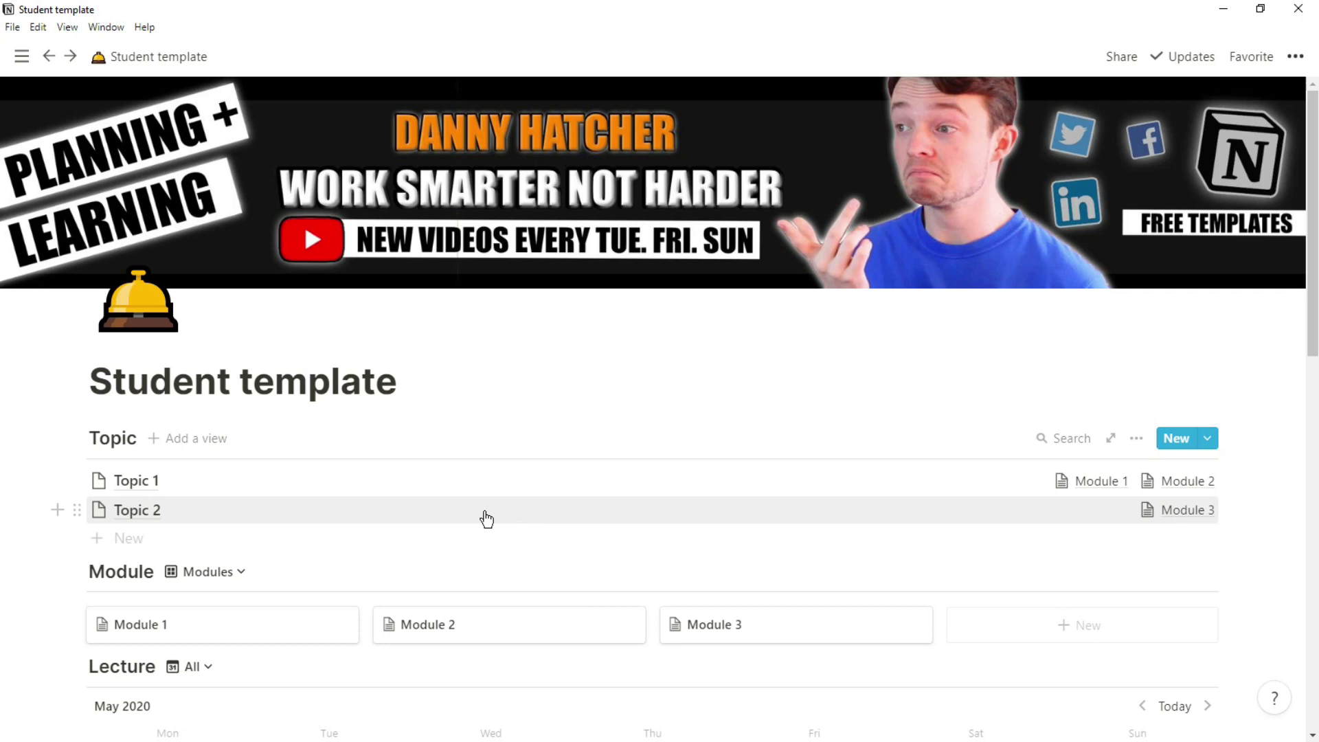
pyautogui.scroll(-3, 487, 518)
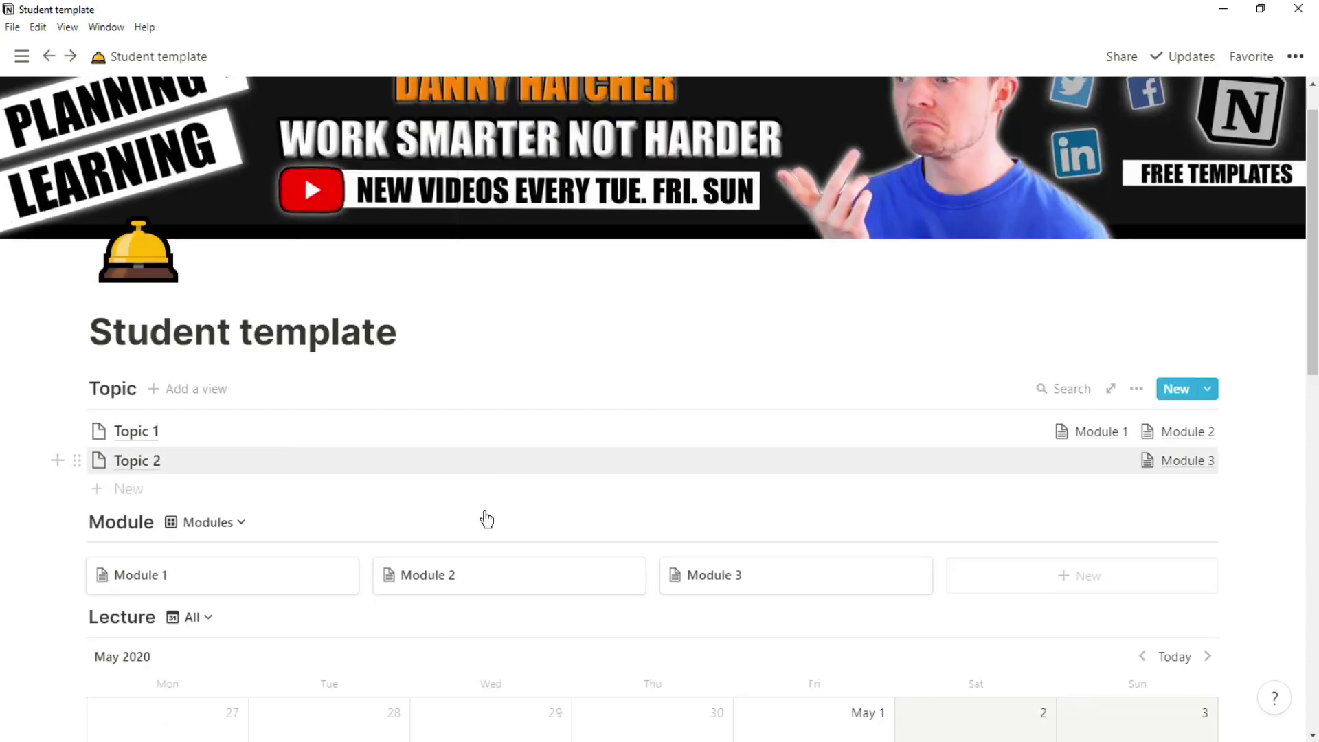
pyautogui.scroll(-1, 487, 519)
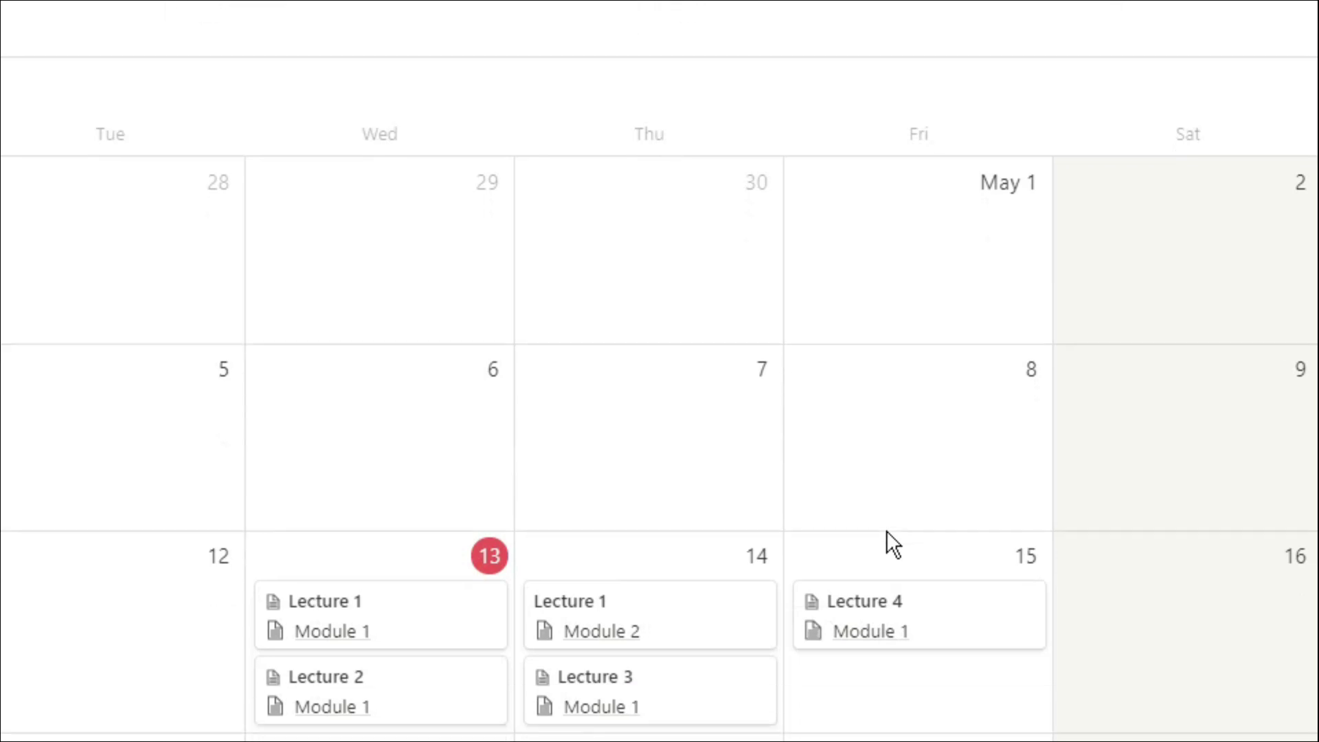
pyautogui.scroll(-3, 886, 532)
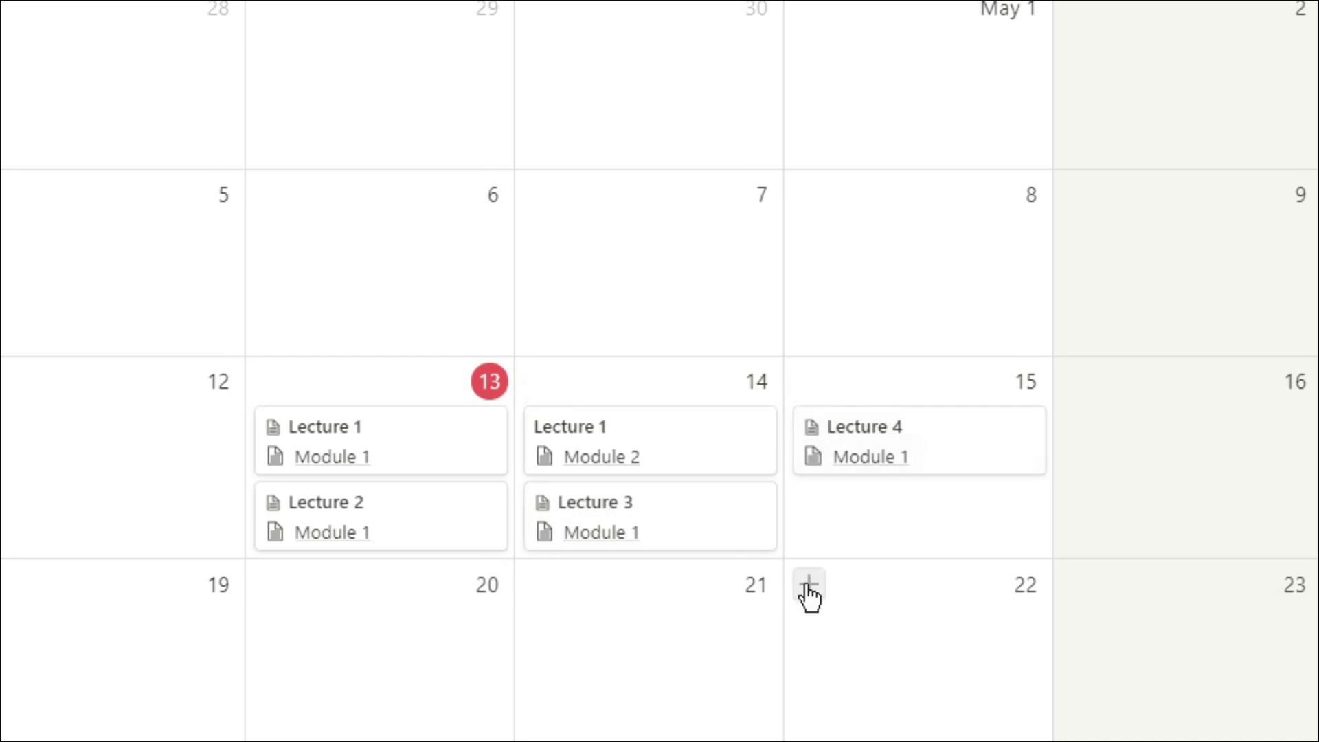
pyautogui.scroll(-3, 767, 574)
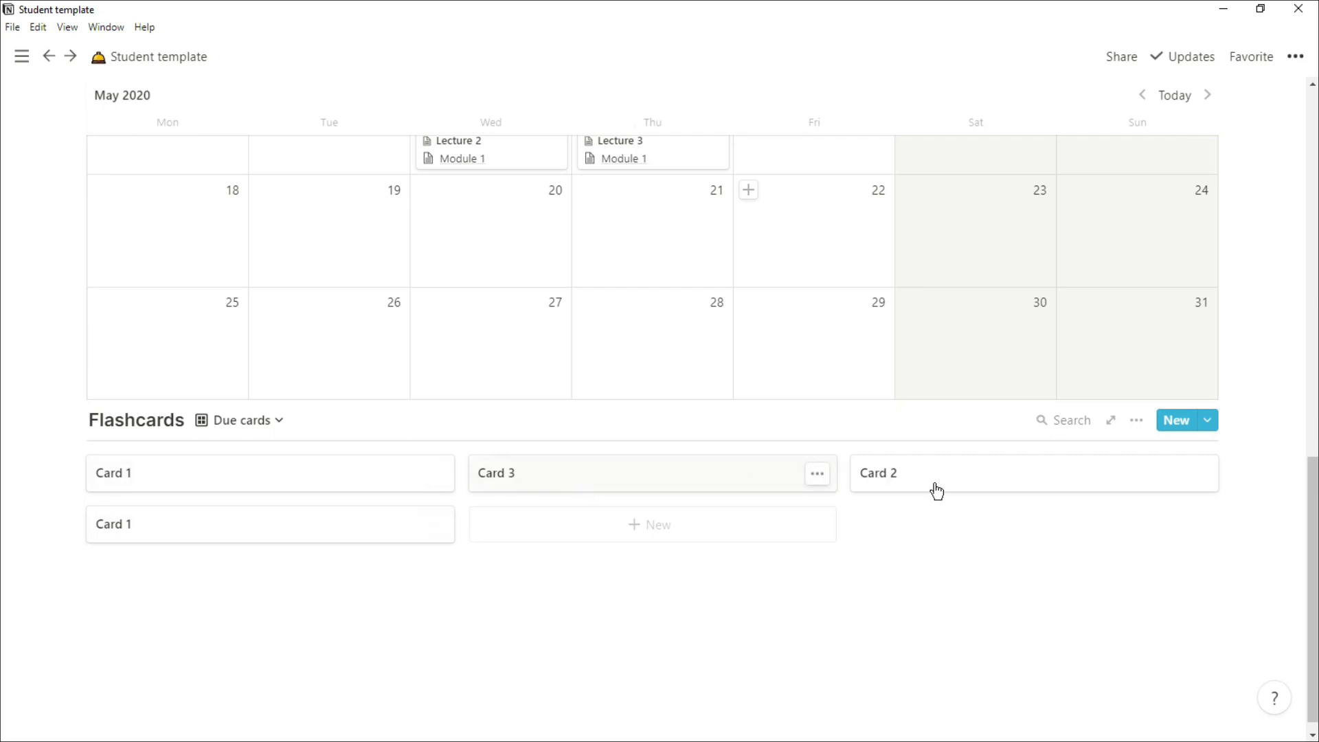
pyautogui.scroll(2, 771, 364)
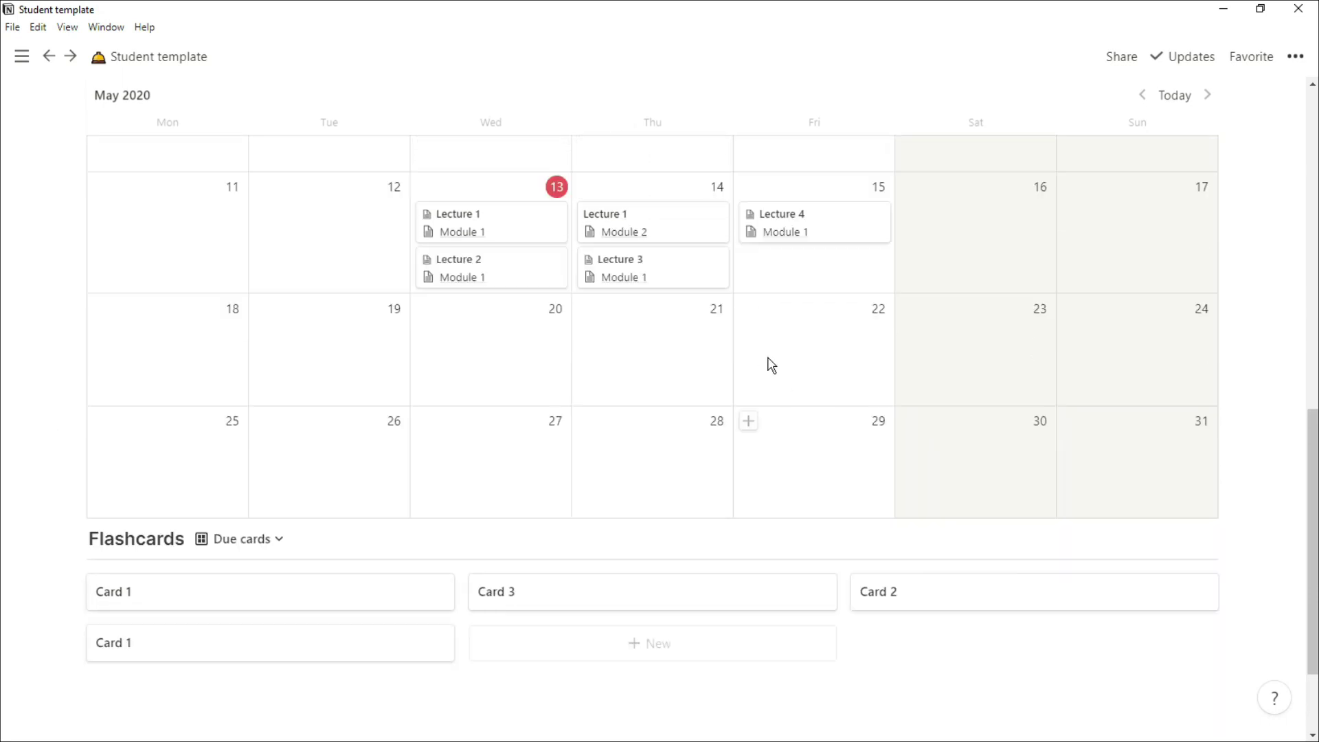
pyautogui.scroll(10, 772, 365)
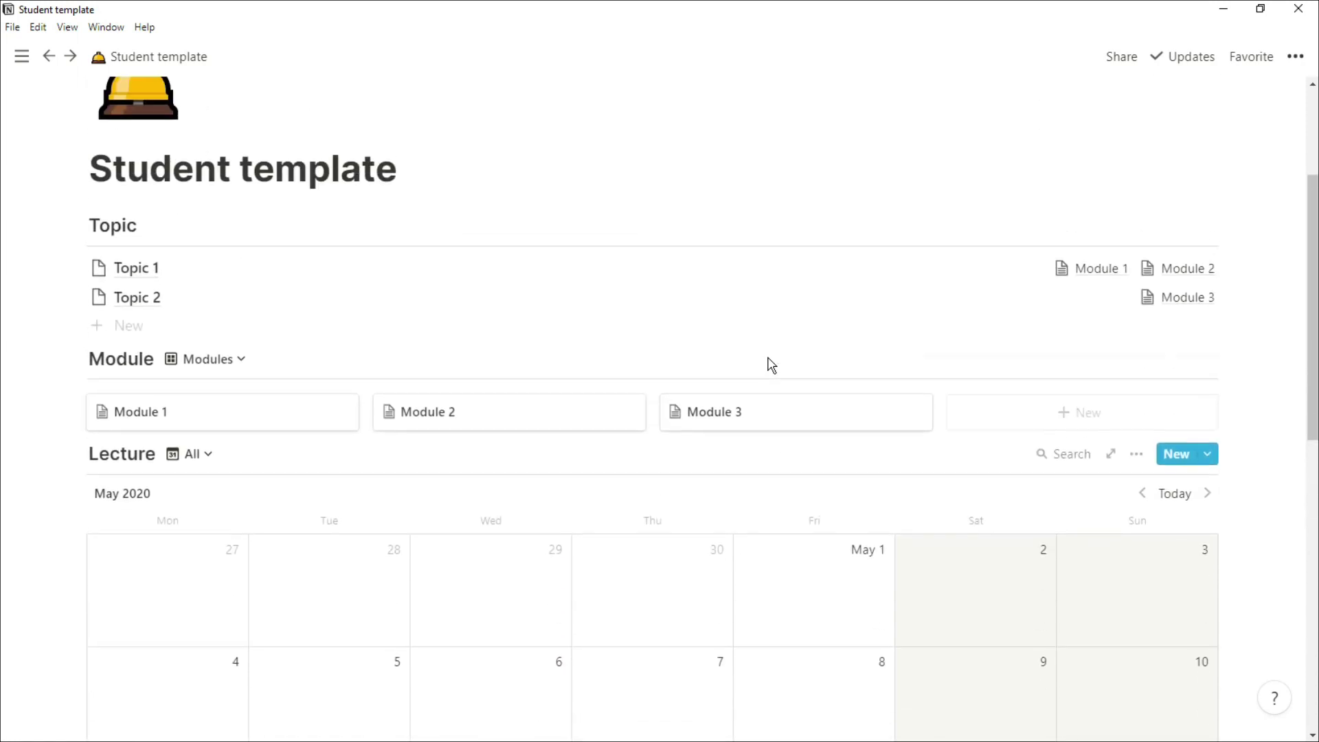
pyautogui.click(157, 328)
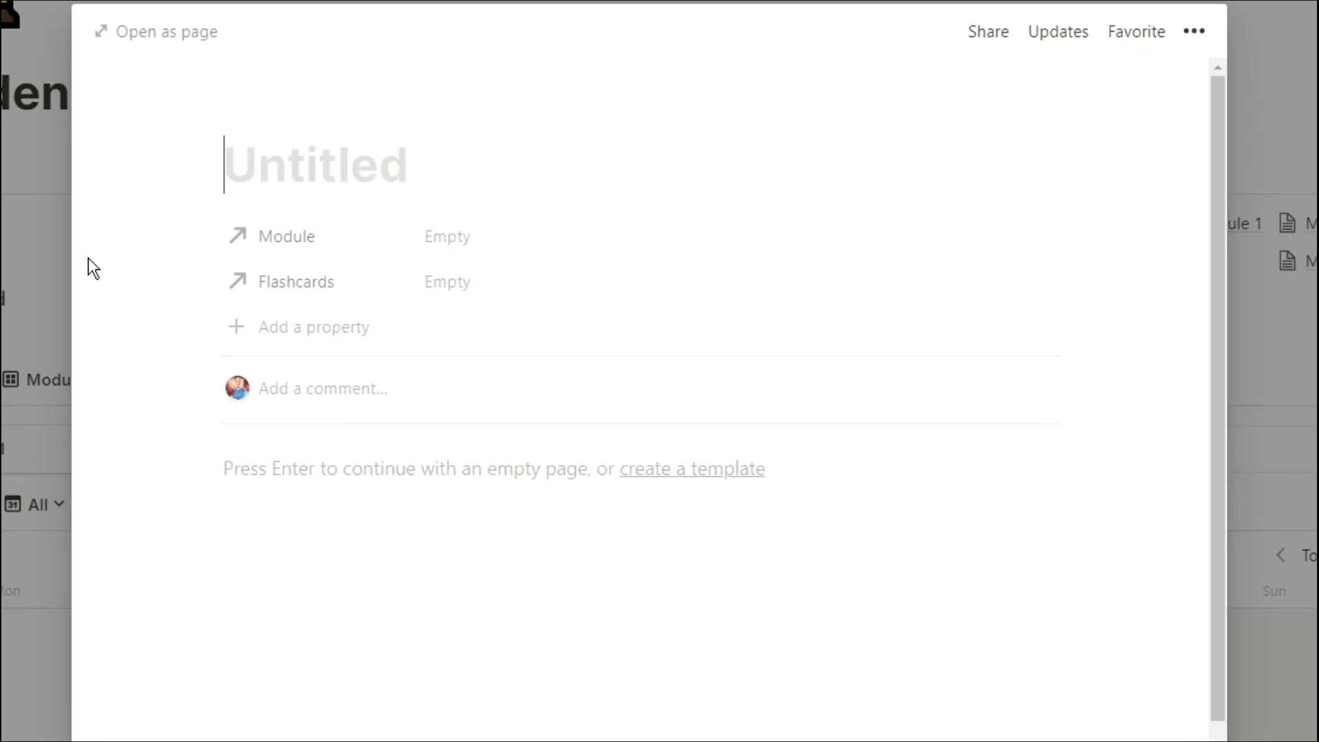
pyautogui.write('Topic')
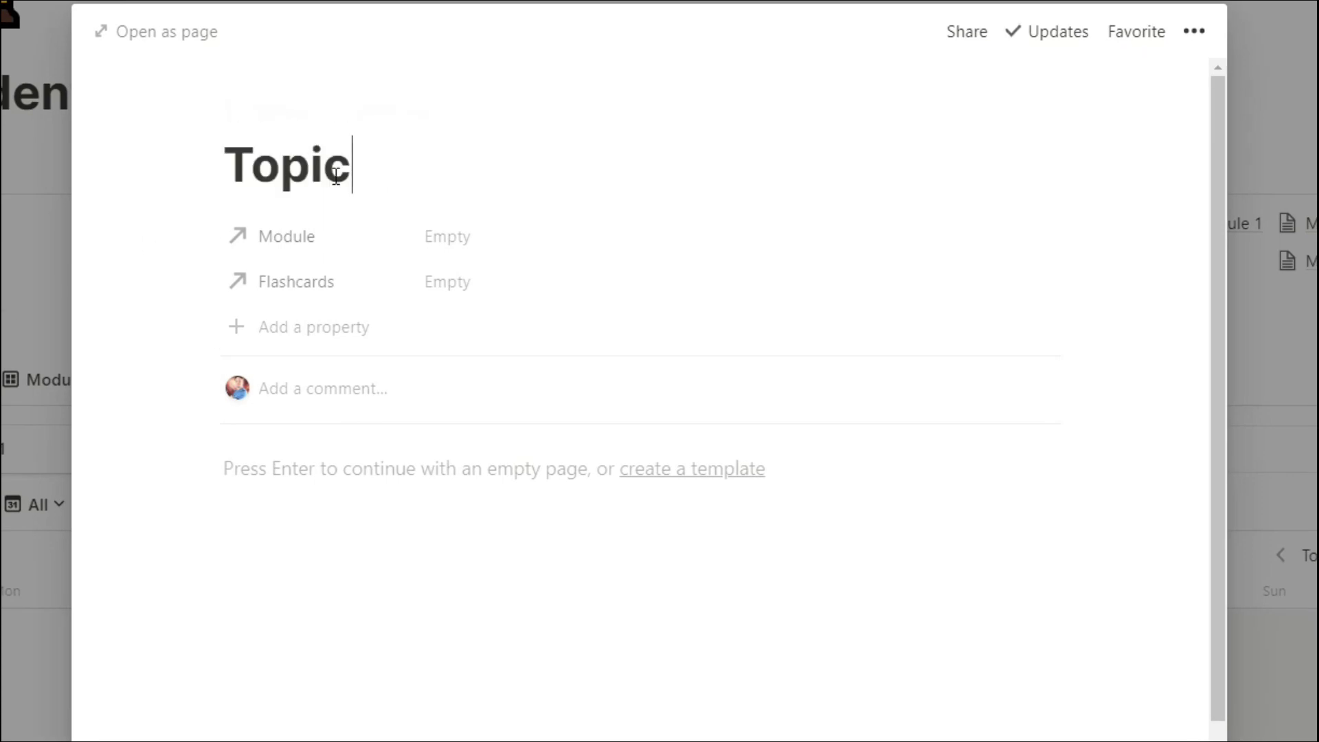
pyautogui.write(' 3')
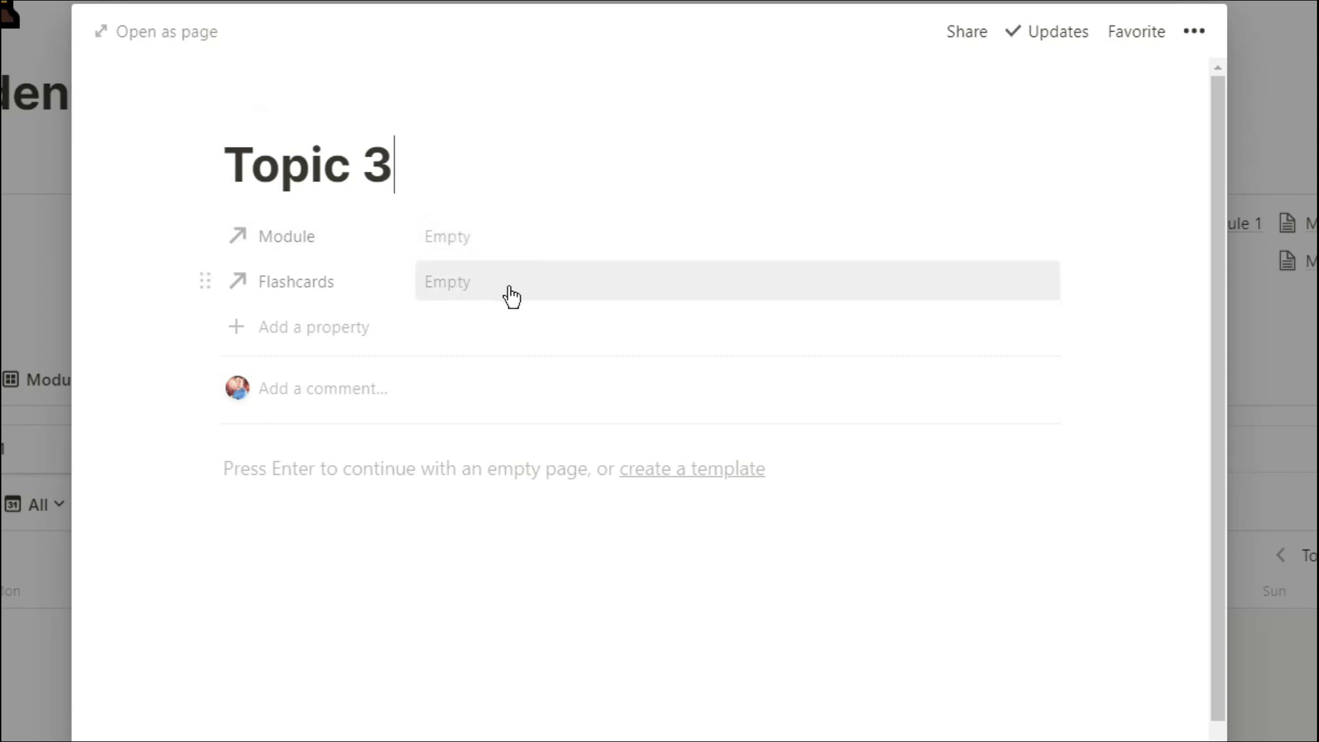
pyautogui.click(44, 272)
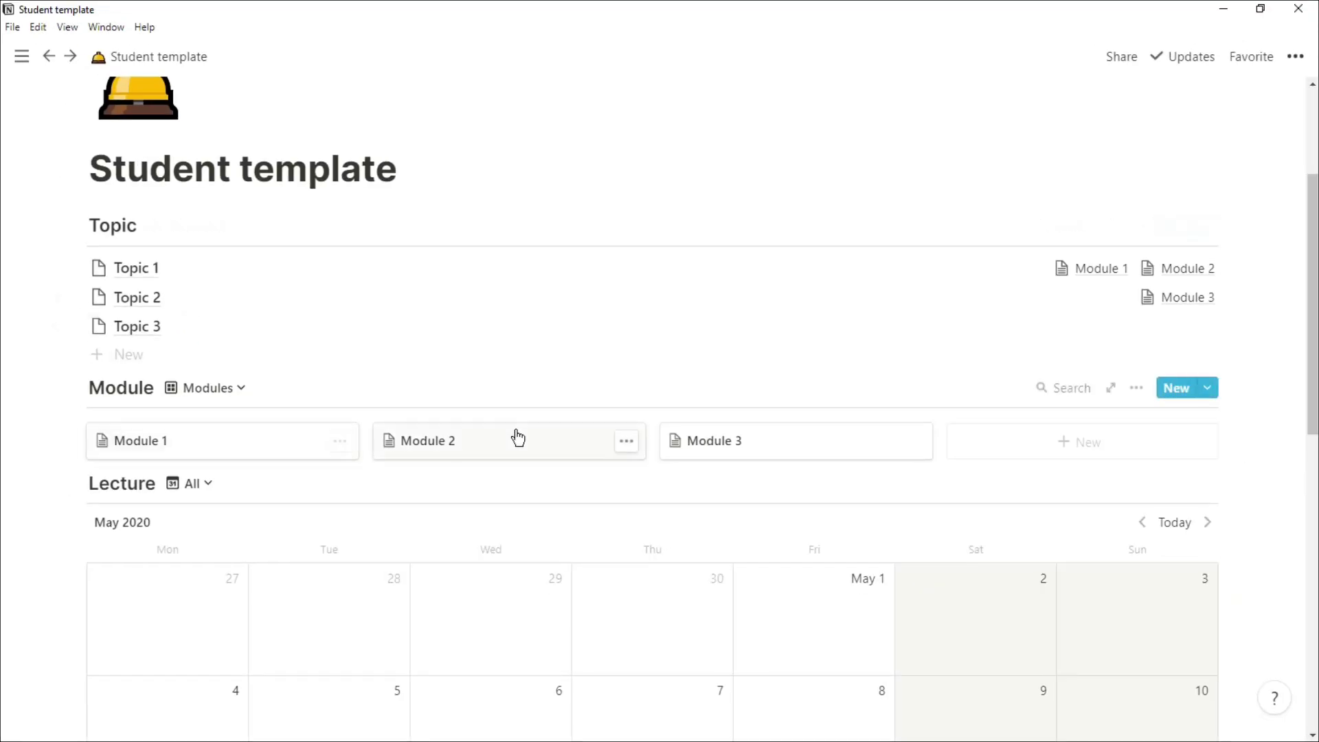
# Create a Module 4 page from the New module template, linked to Topic 3.
pyautogui.click(1044, 441)
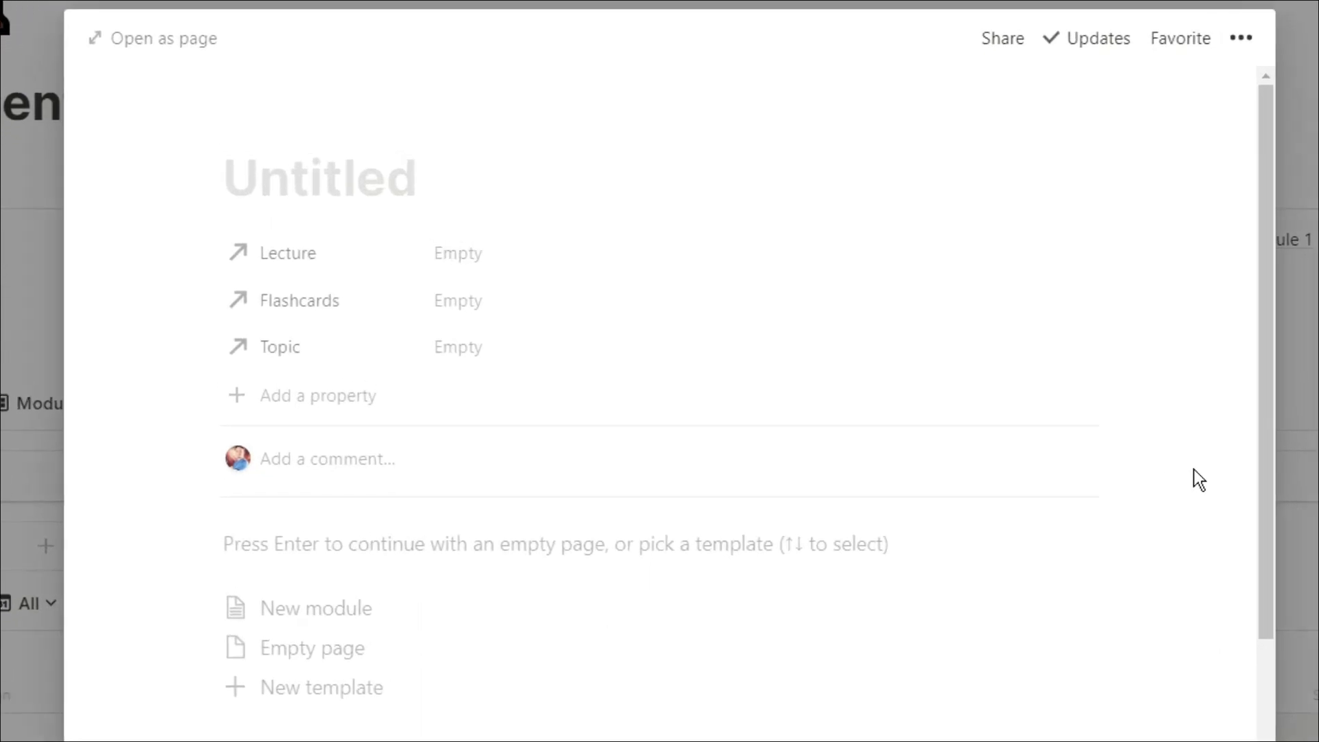
pyautogui.write('Module')
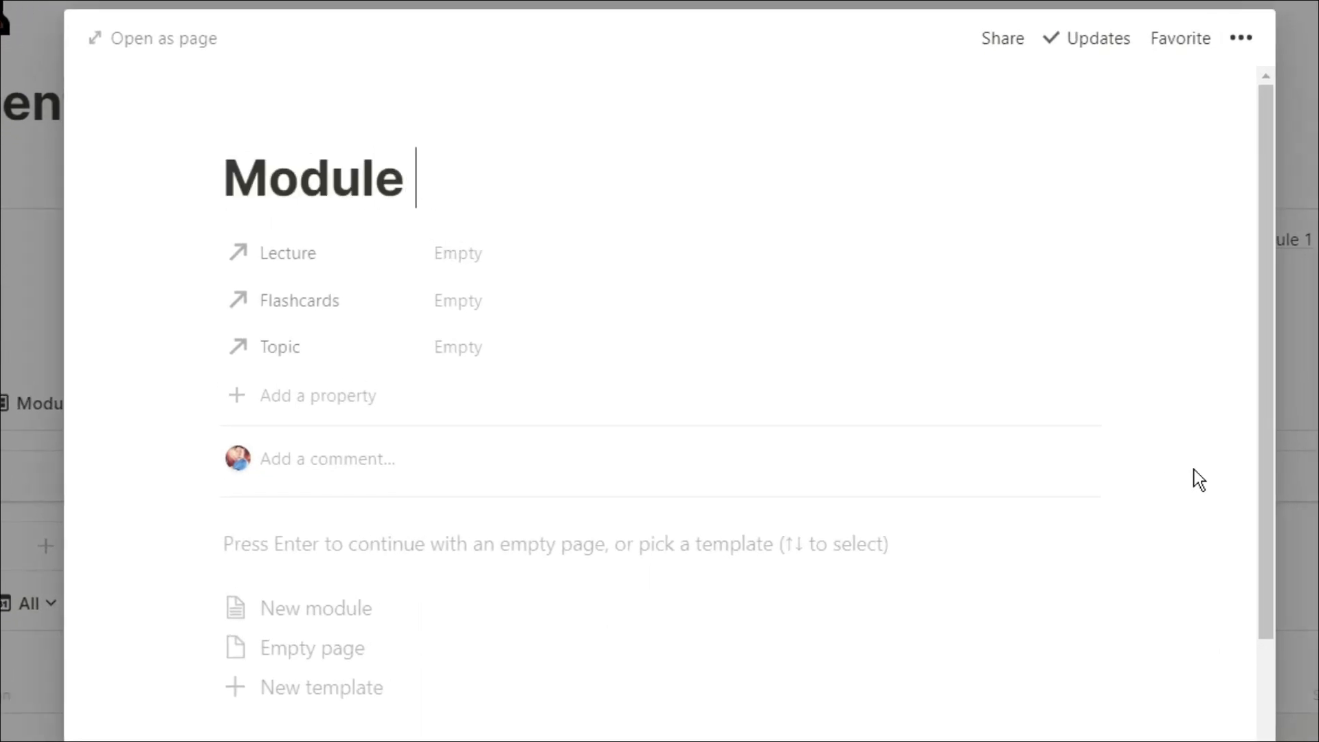
pyautogui.write('s4')
pyautogui.click(370, 610)
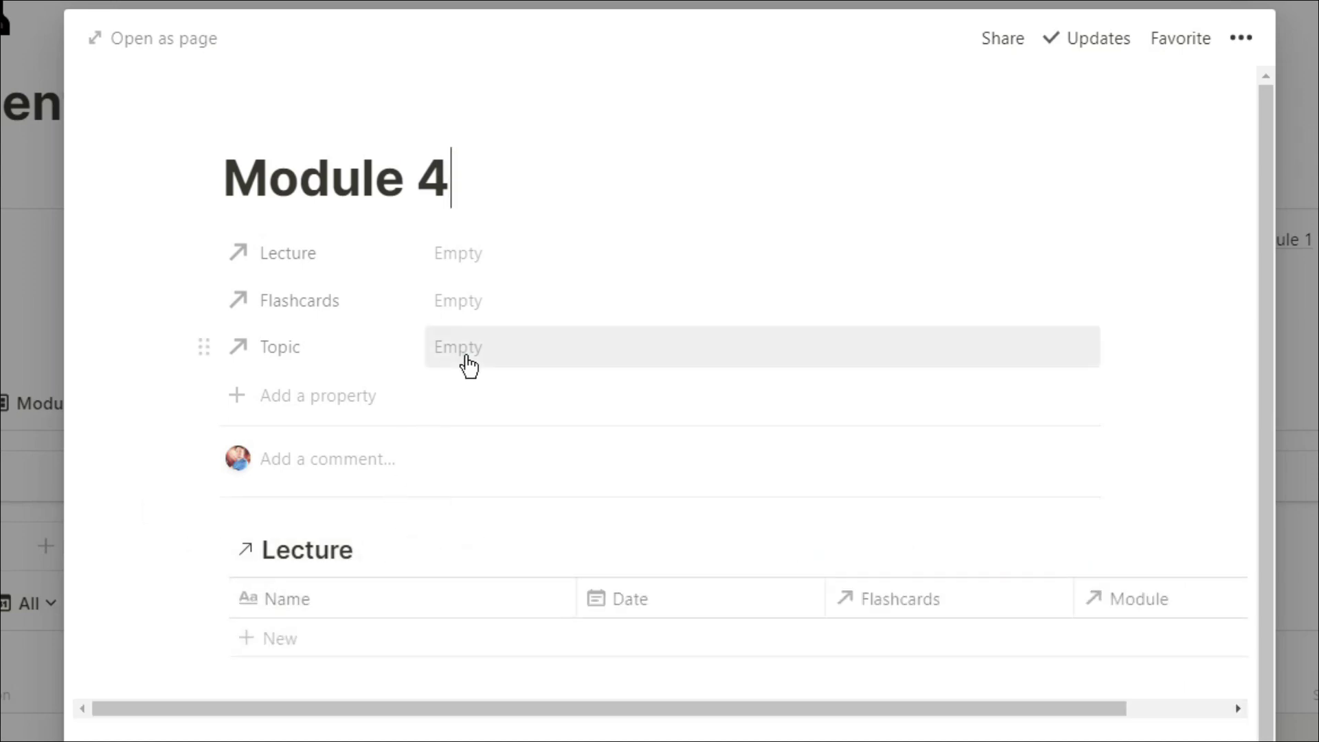
pyautogui.click(459, 349)
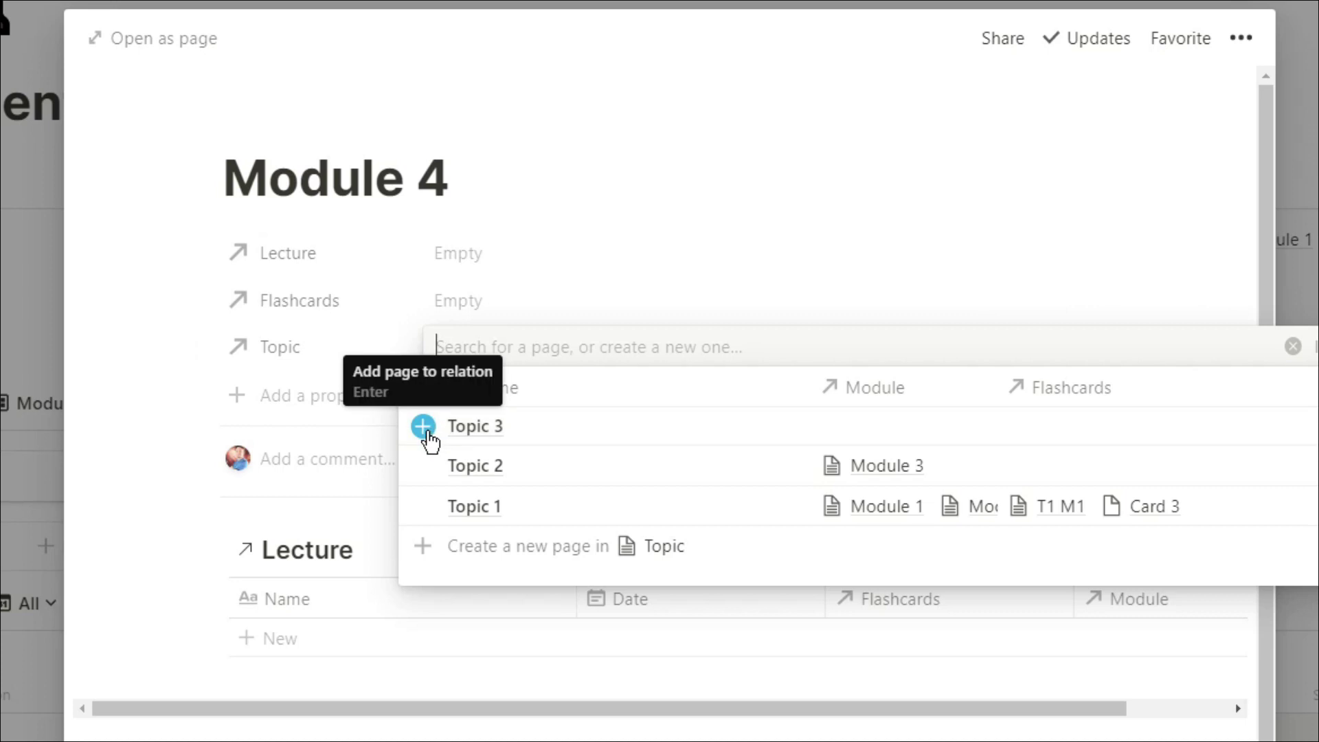
pyautogui.click(425, 429)
pyautogui.click(347, 330)
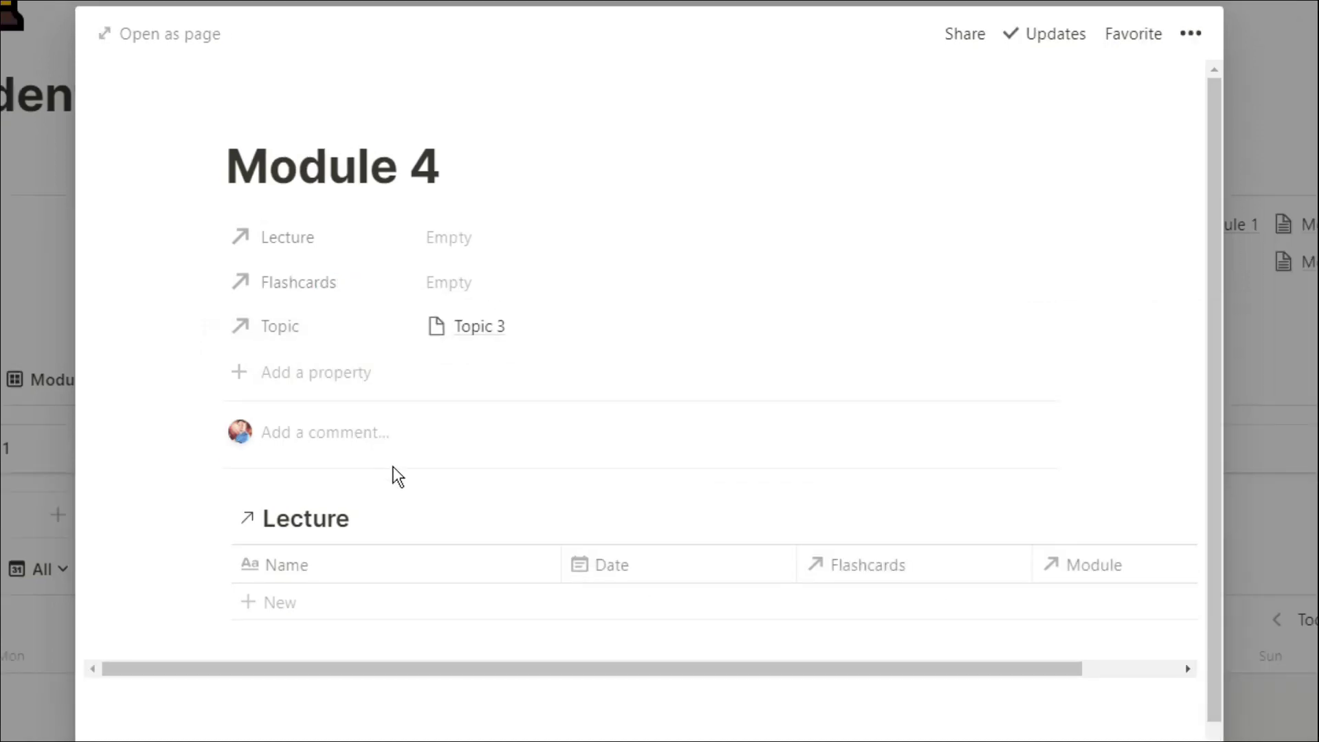
# Add a 'Lecture 1' row to Module 4's Lecture table.
pyautogui.click(303, 588)
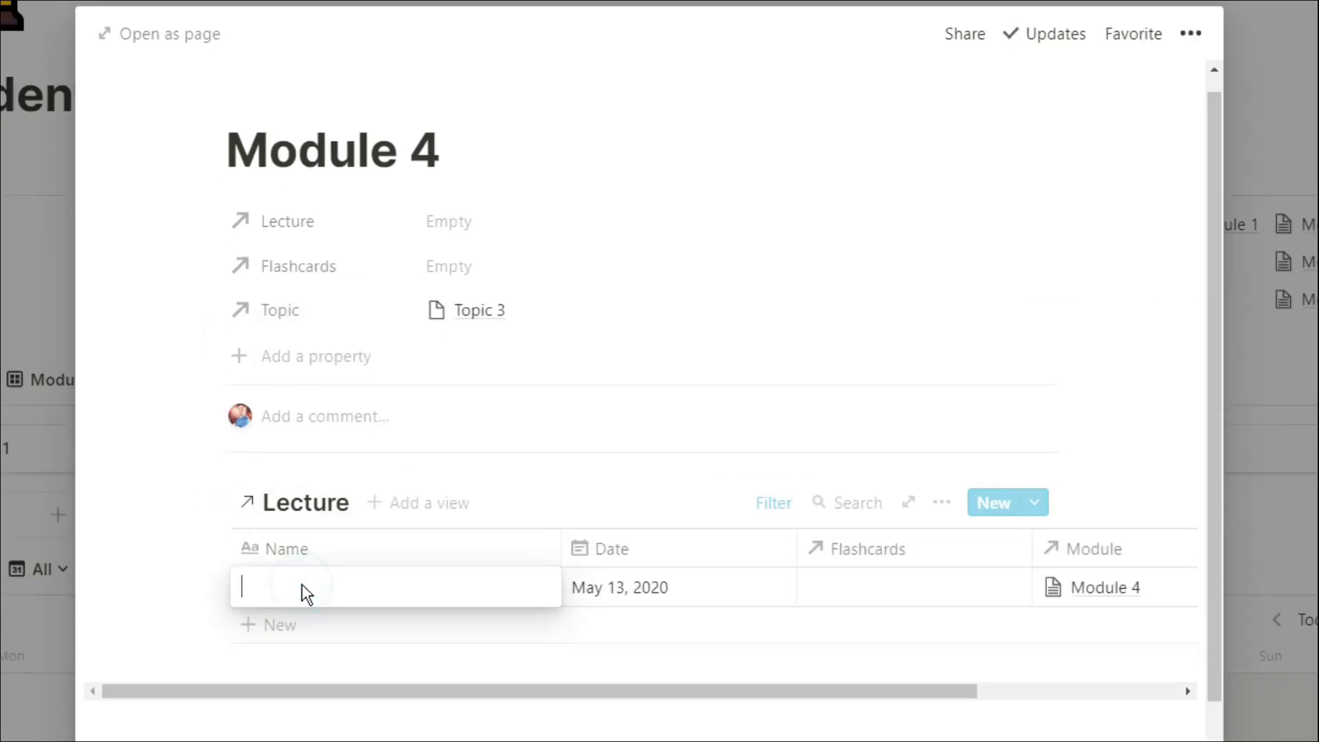
pyautogui.write('Lecture 1')
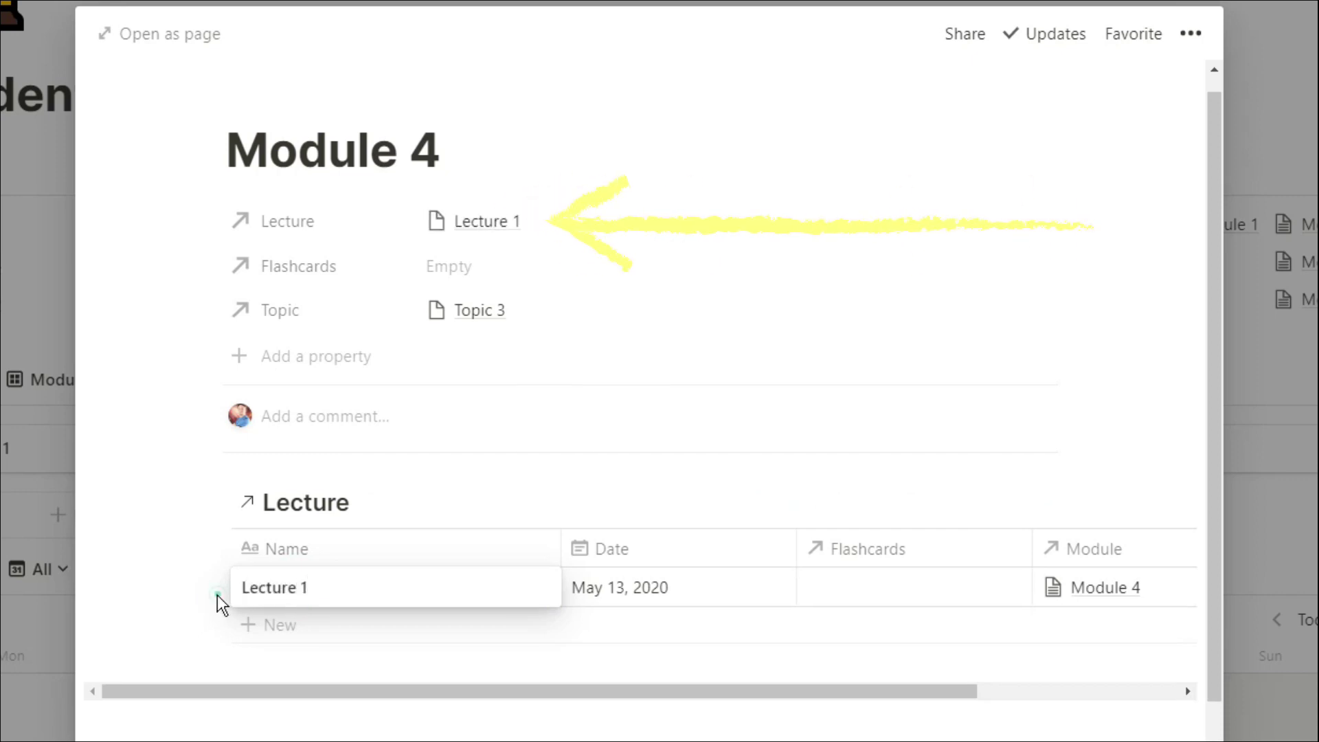
pyautogui.press('Escape')
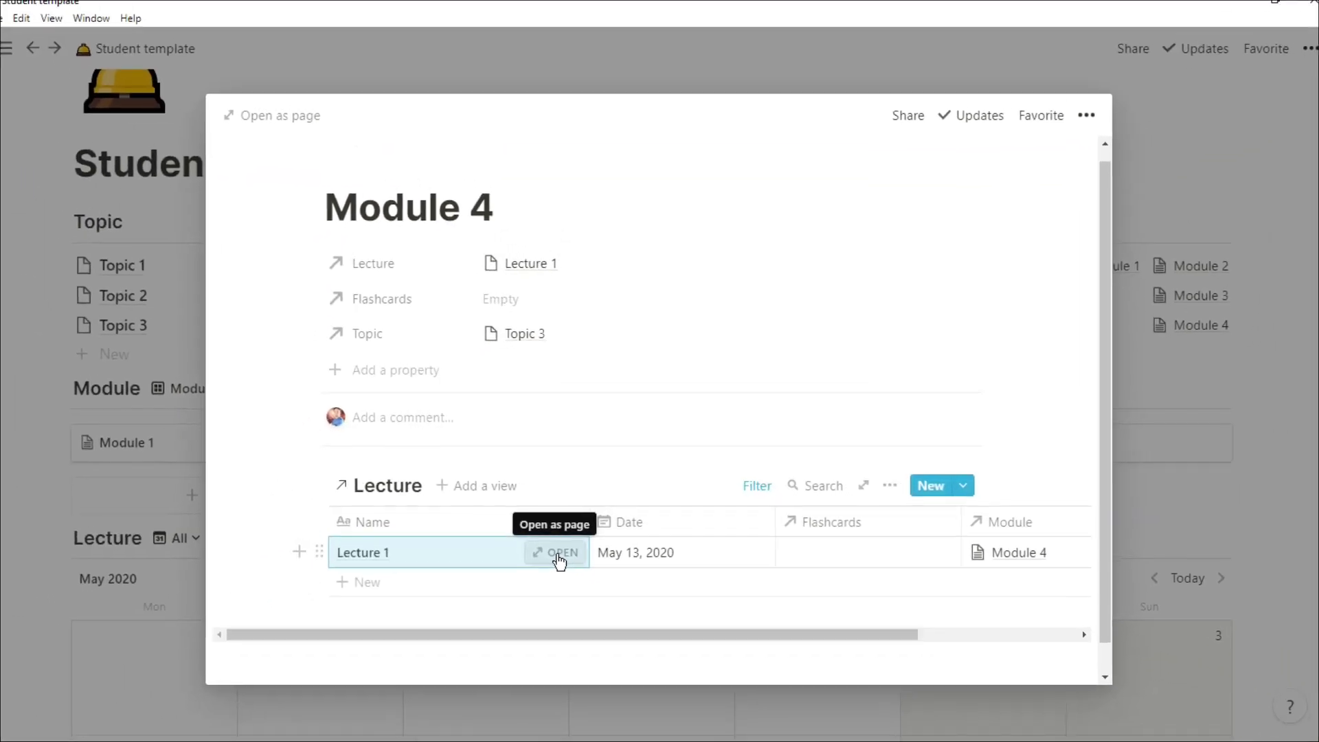
# Open Lecture 1 and apply the New Lecture template.
pyautogui.click(560, 557)
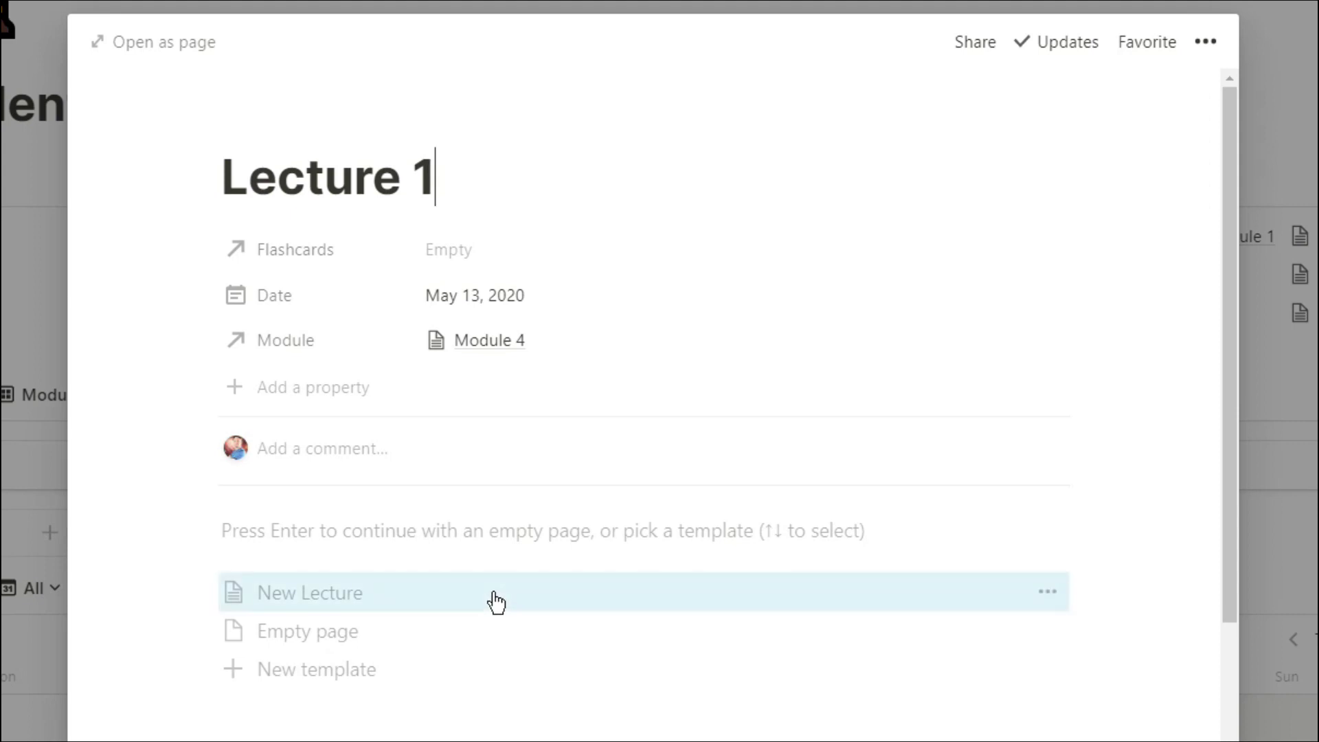
pyautogui.click(493, 592)
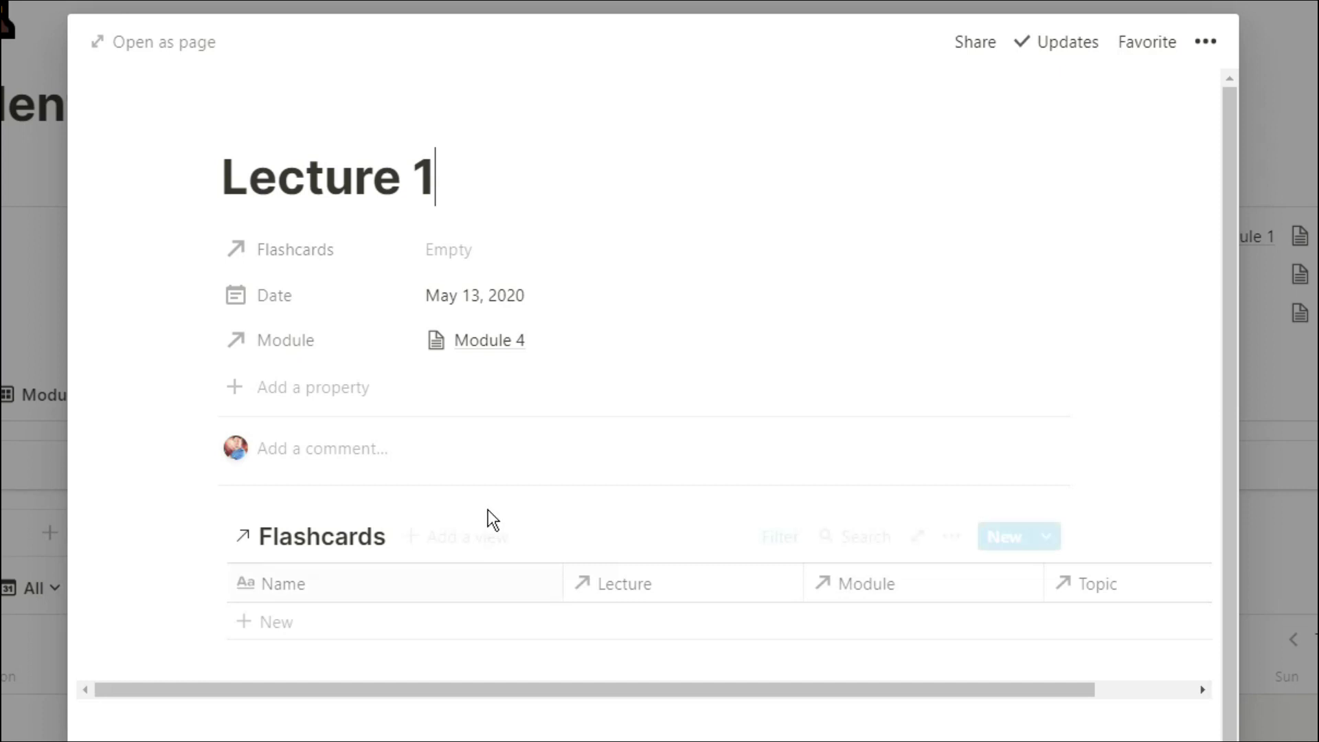
pyautogui.scroll(-1, 480, 366)
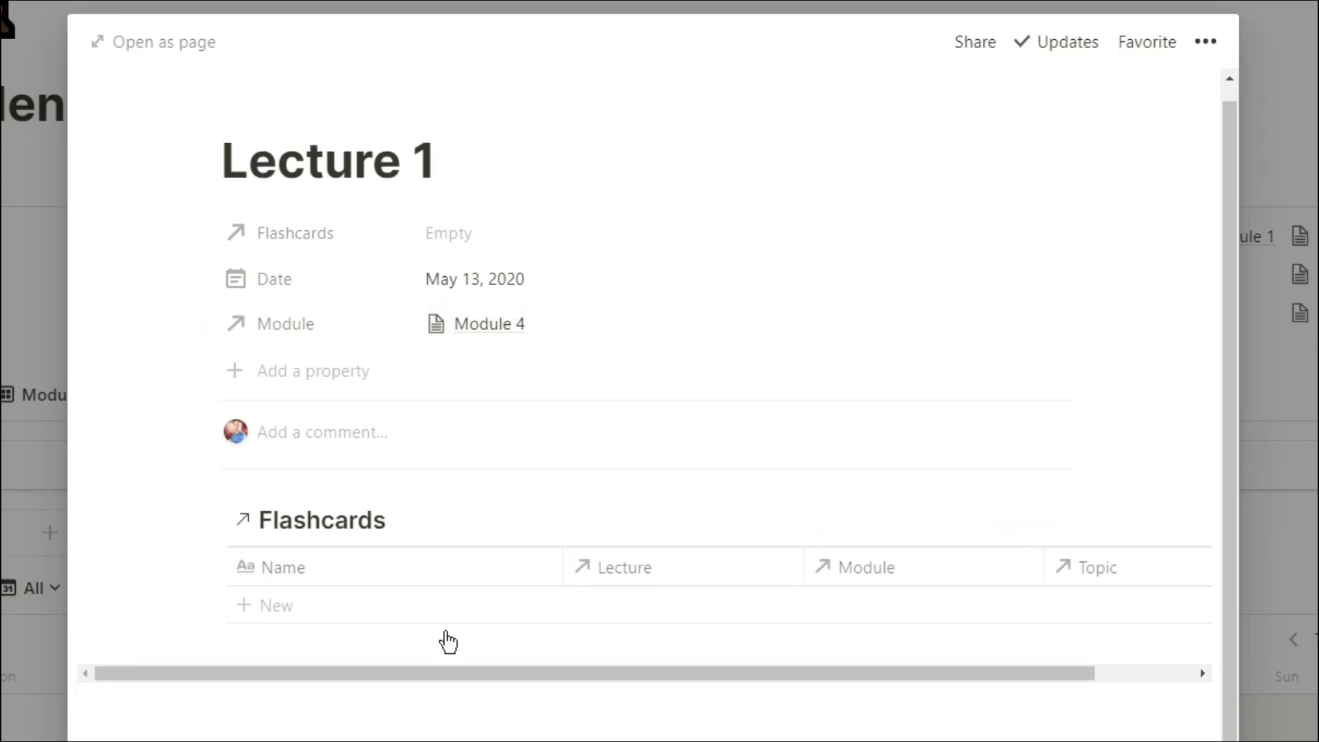
# Write notes: 'Write notes', heading 'use oll the shortcuts to speed', toggle 'things up' with 'cos why note' inside.
pyautogui.click(443, 711)
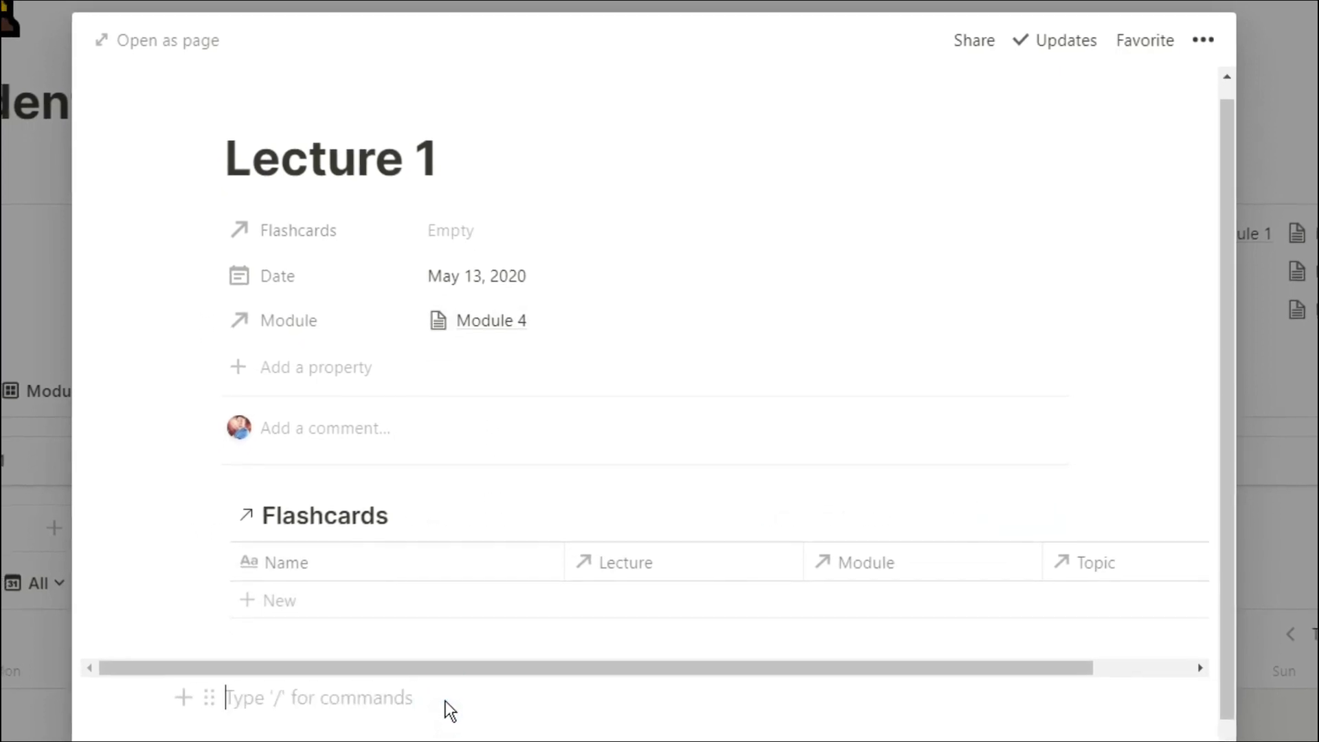
pyautogui.write('Write note')
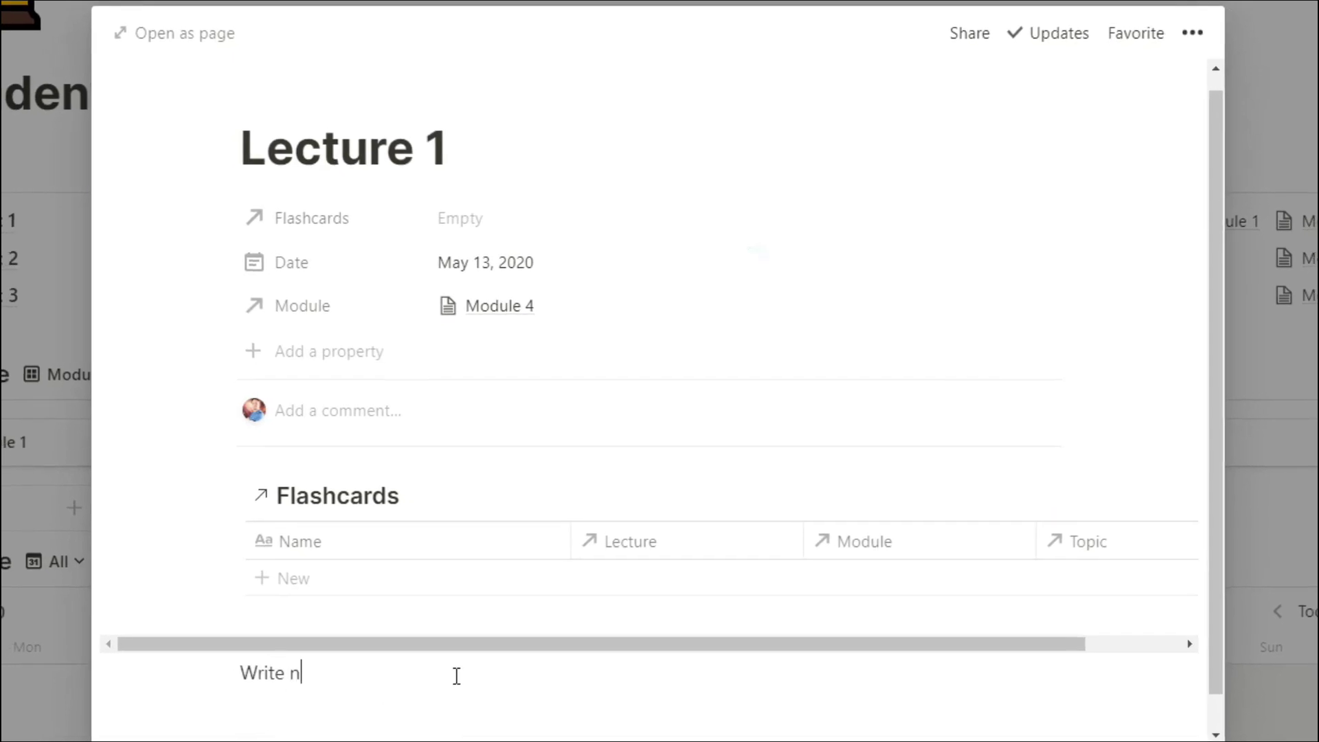
pyautogui.write('s')
pyautogui.press('Return')
pyautogui.write('# use o')
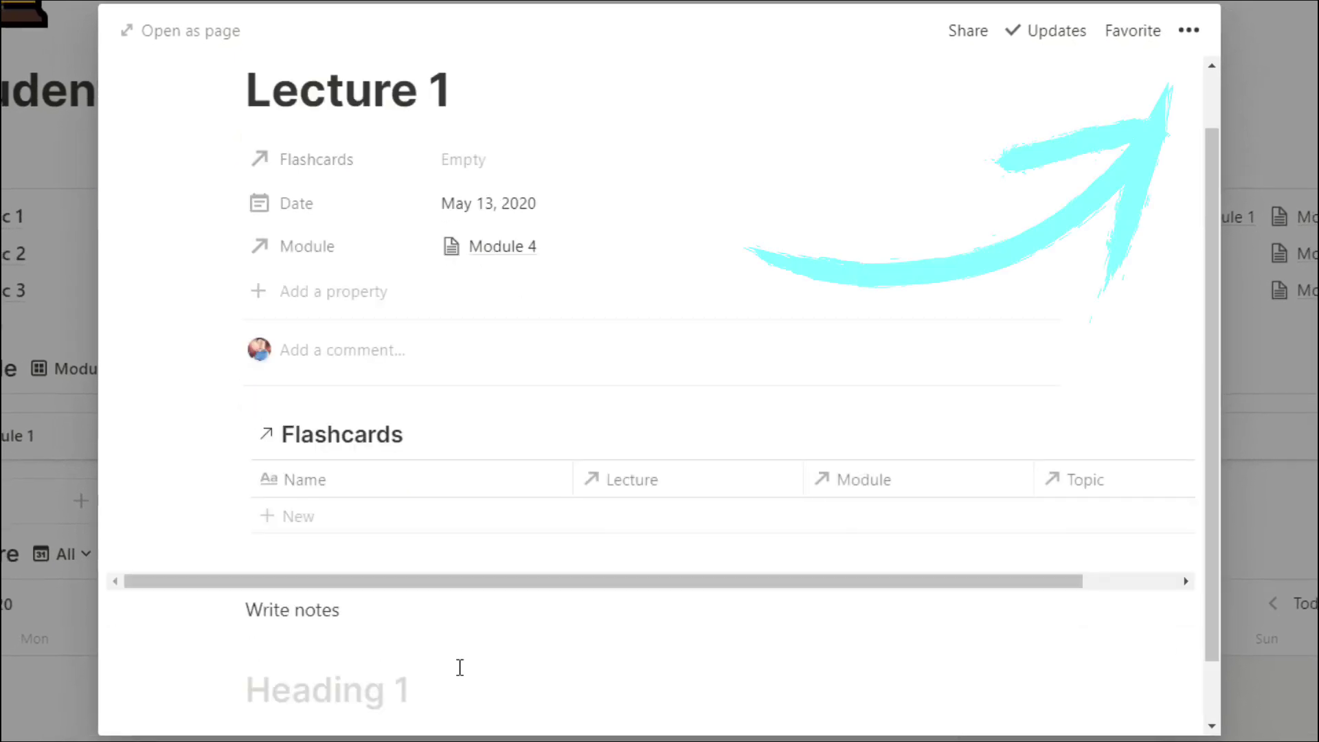
pyautogui.write('ll the shortcuts to speed')
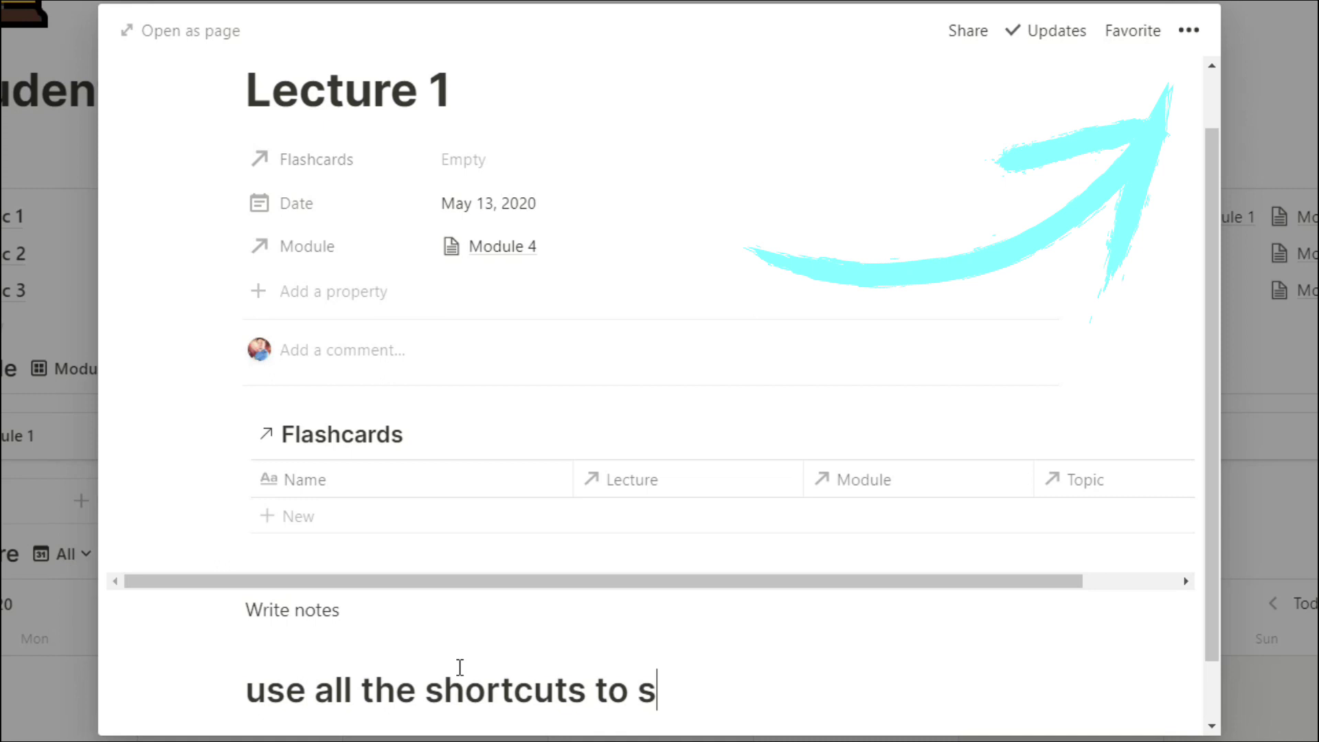
pyautogui.press('Return')
pyautogui.write('> things up')
pyautogui.press('Return')
pyautogui.write('cos why note')
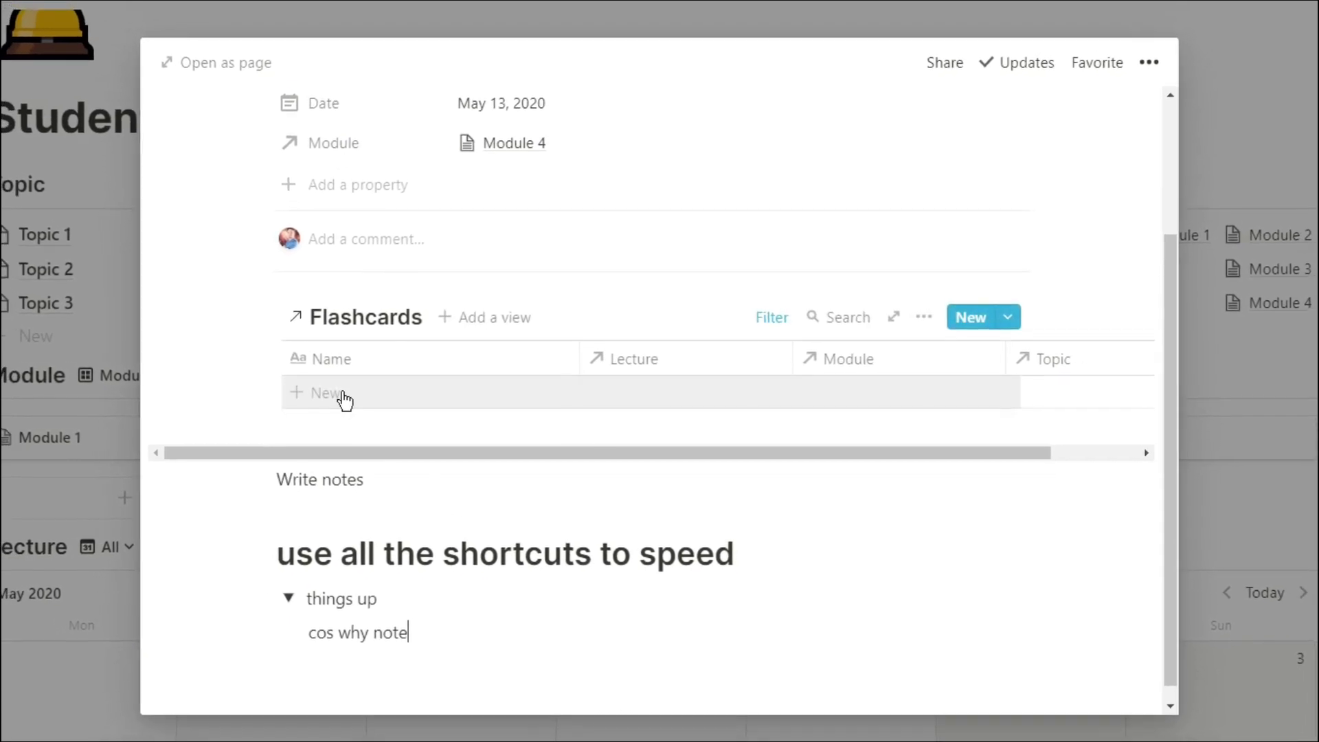
# Add flashcard 'Card 7' to Lecture 1 using the T1 M1 template, with answer text in its body.
pyautogui.click(352, 405)
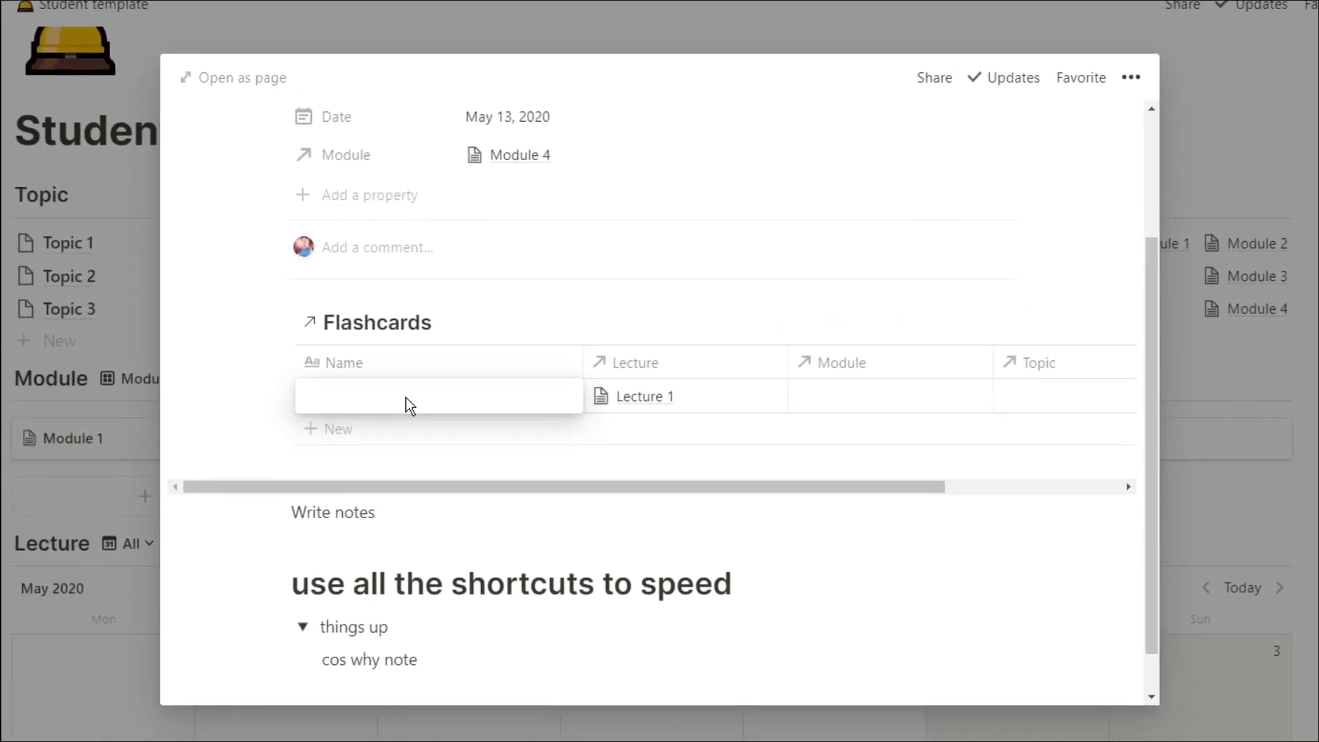
pyautogui.write('Card 7')
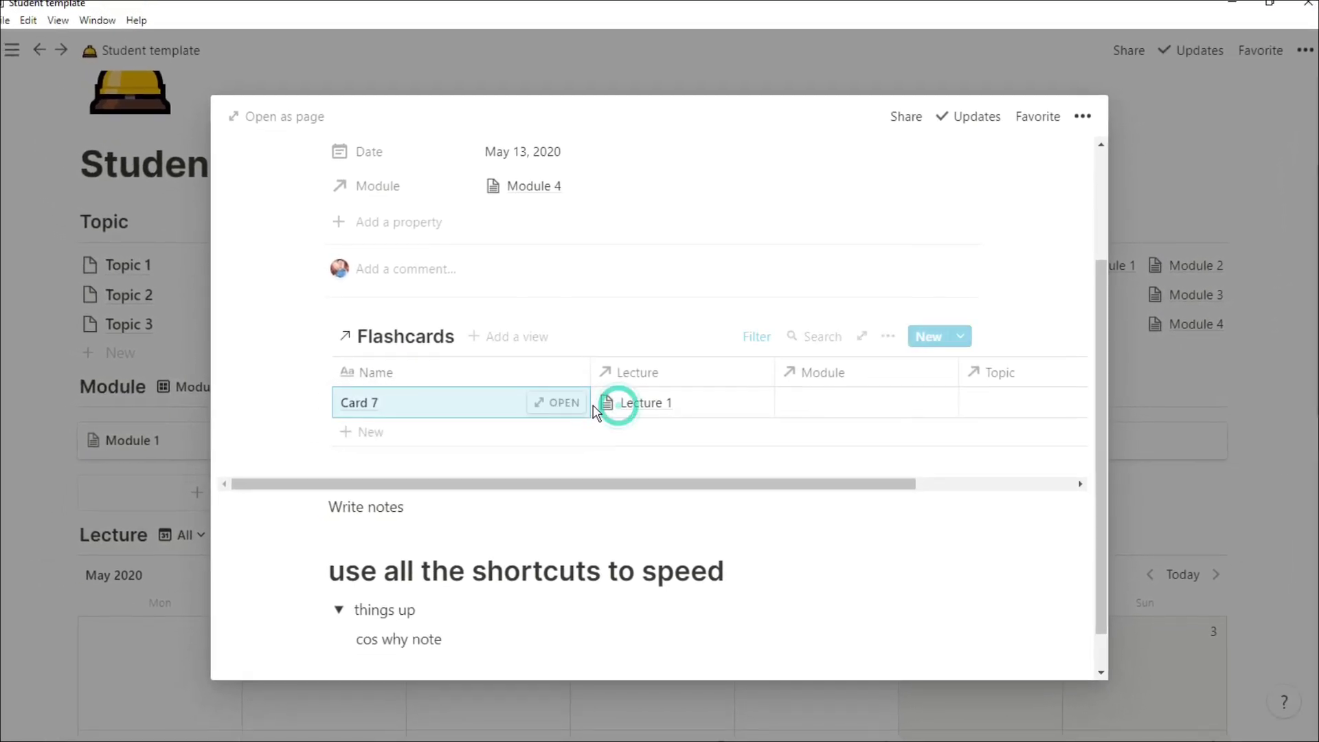
pyautogui.click(555, 403)
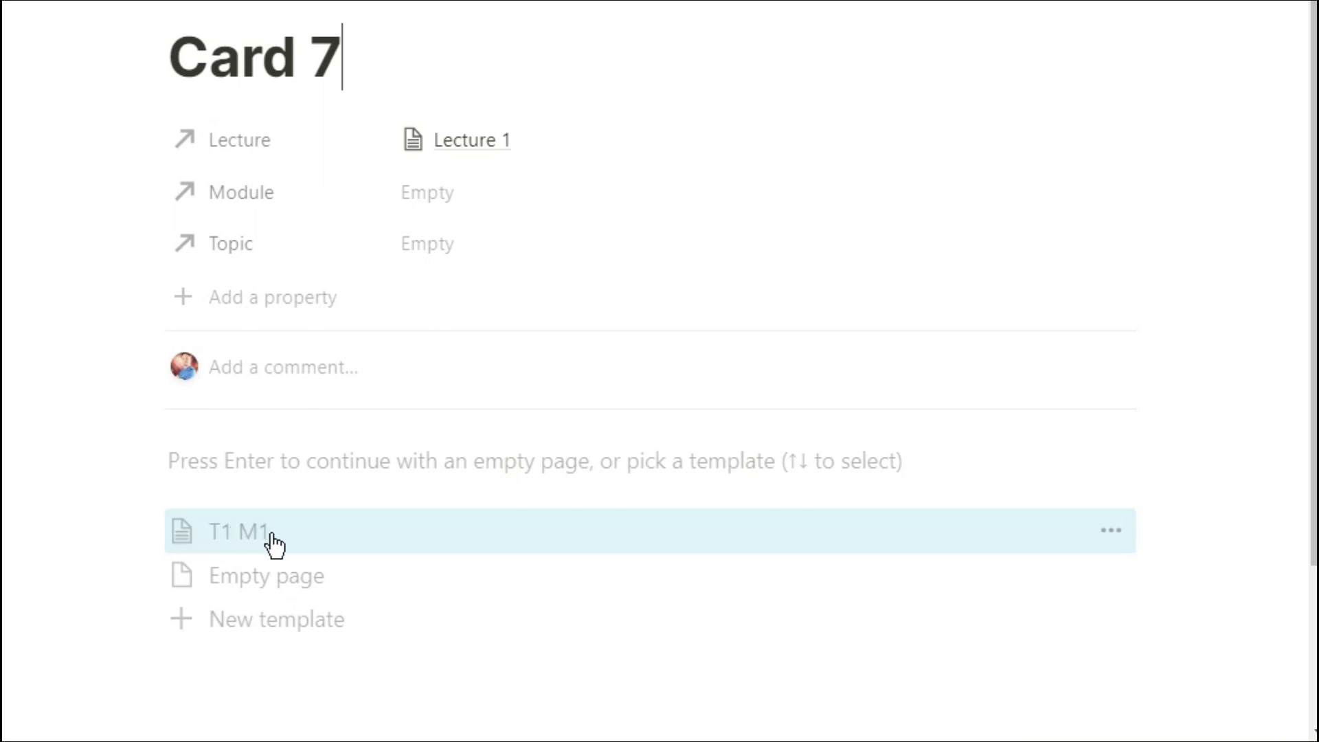
pyautogui.click(273, 540)
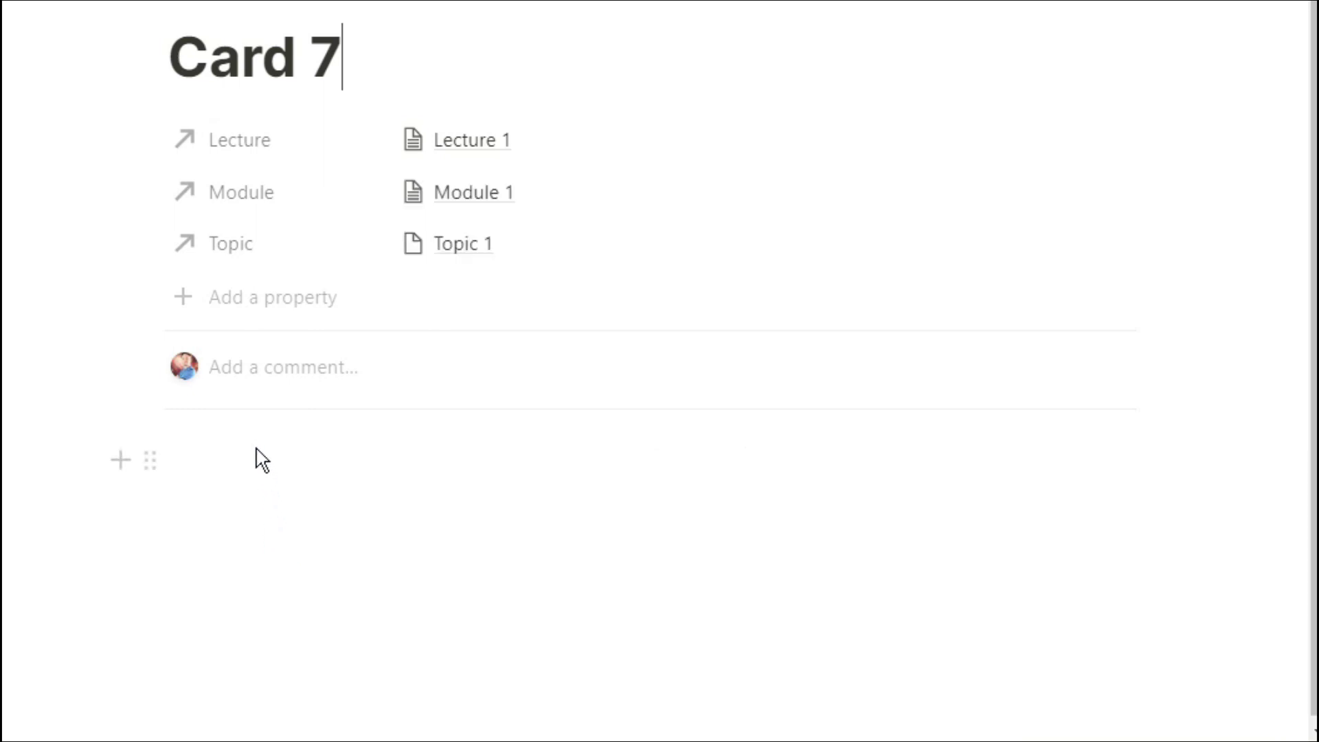
pyautogui.click(259, 457)
pyautogui.write('answer')
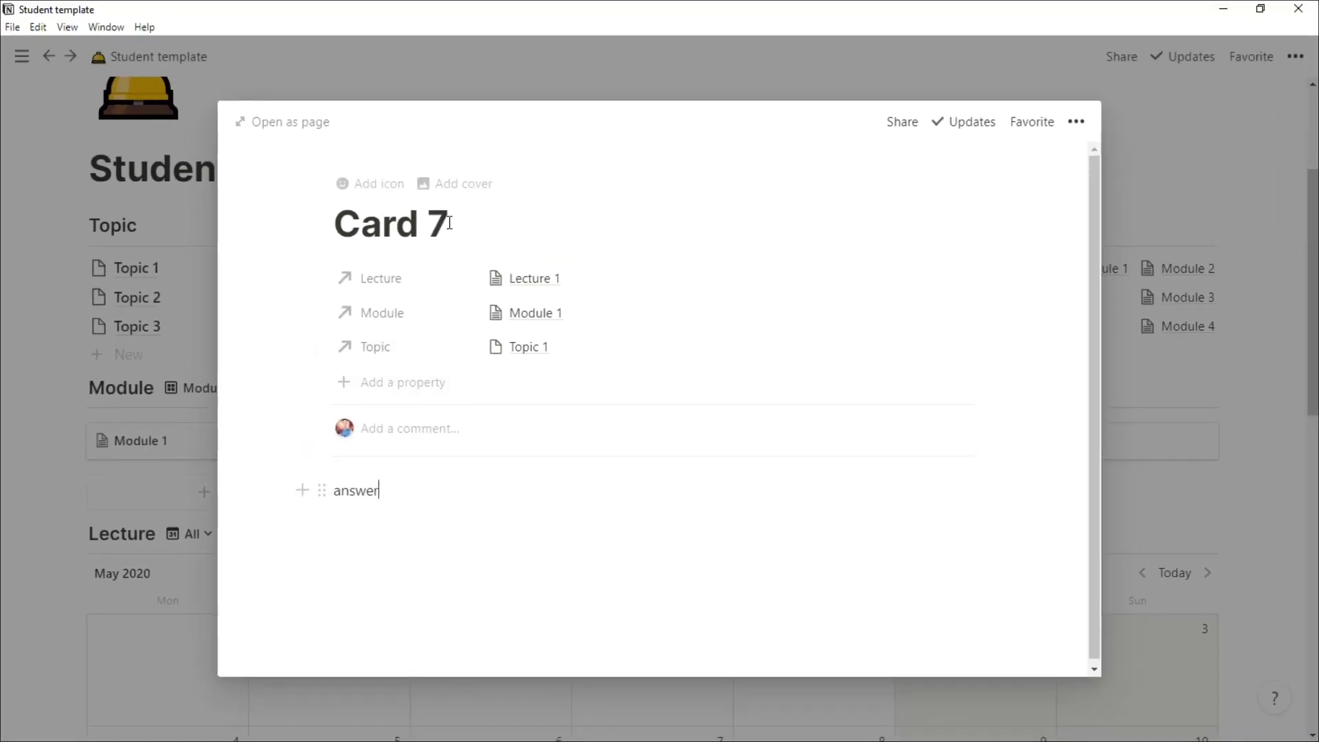
pyautogui.click(177, 275)
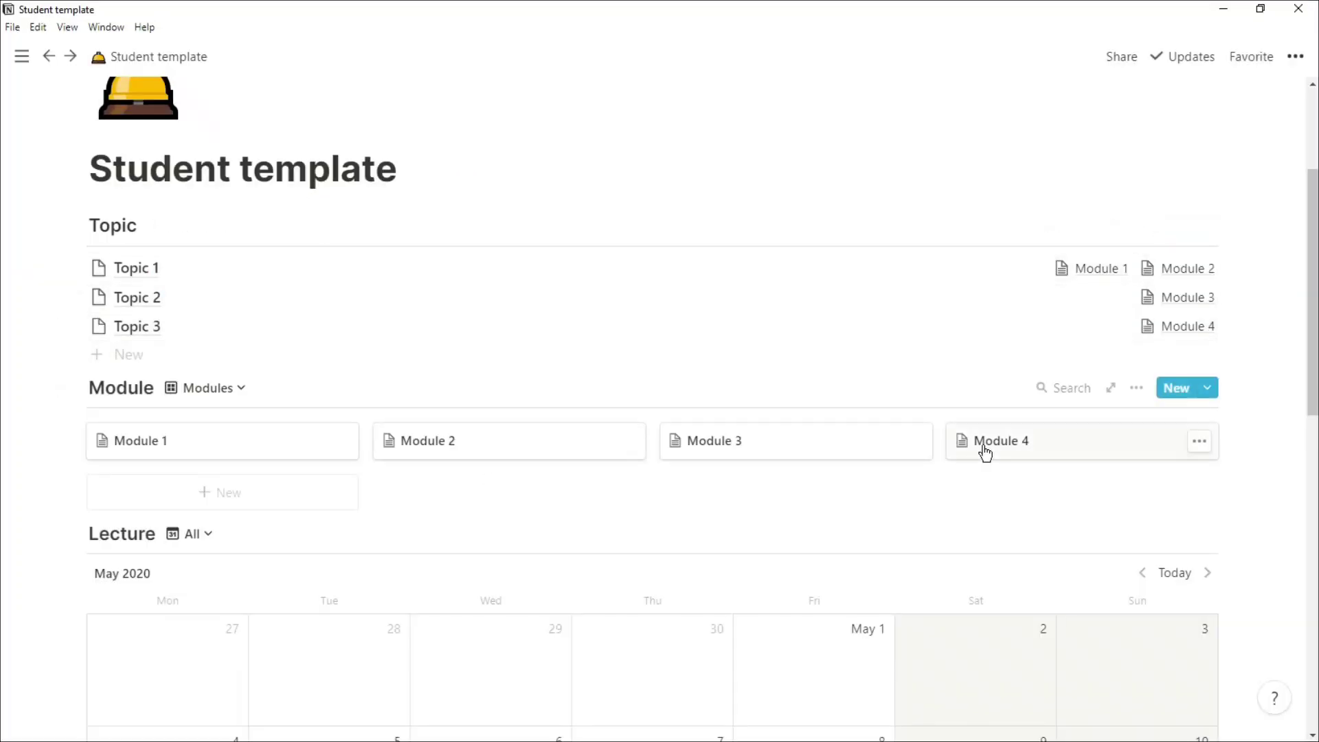
# Create a T1 M1 flashcard titled 'Question' with body text 'answer' on the Flashcards board.
pyautogui.scroll(-5, 962, 460)
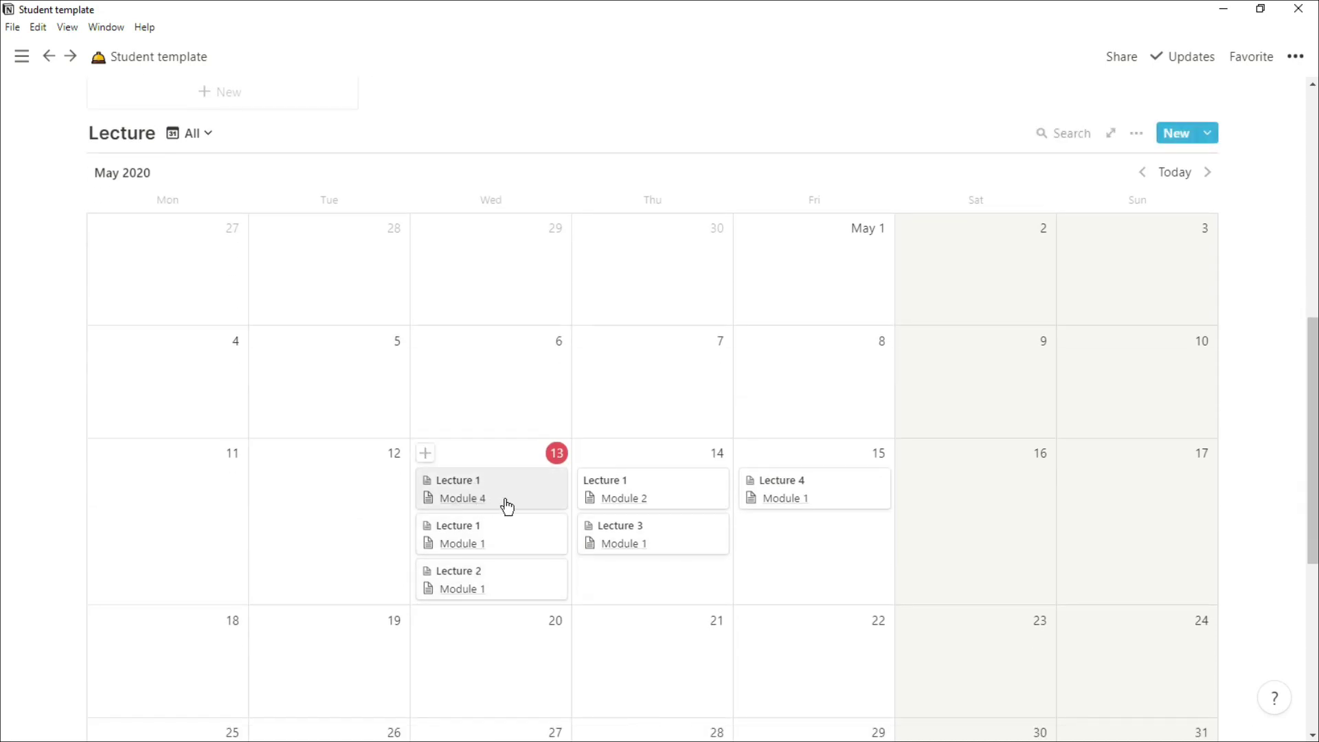
pyautogui.scroll(-6, 596, 583)
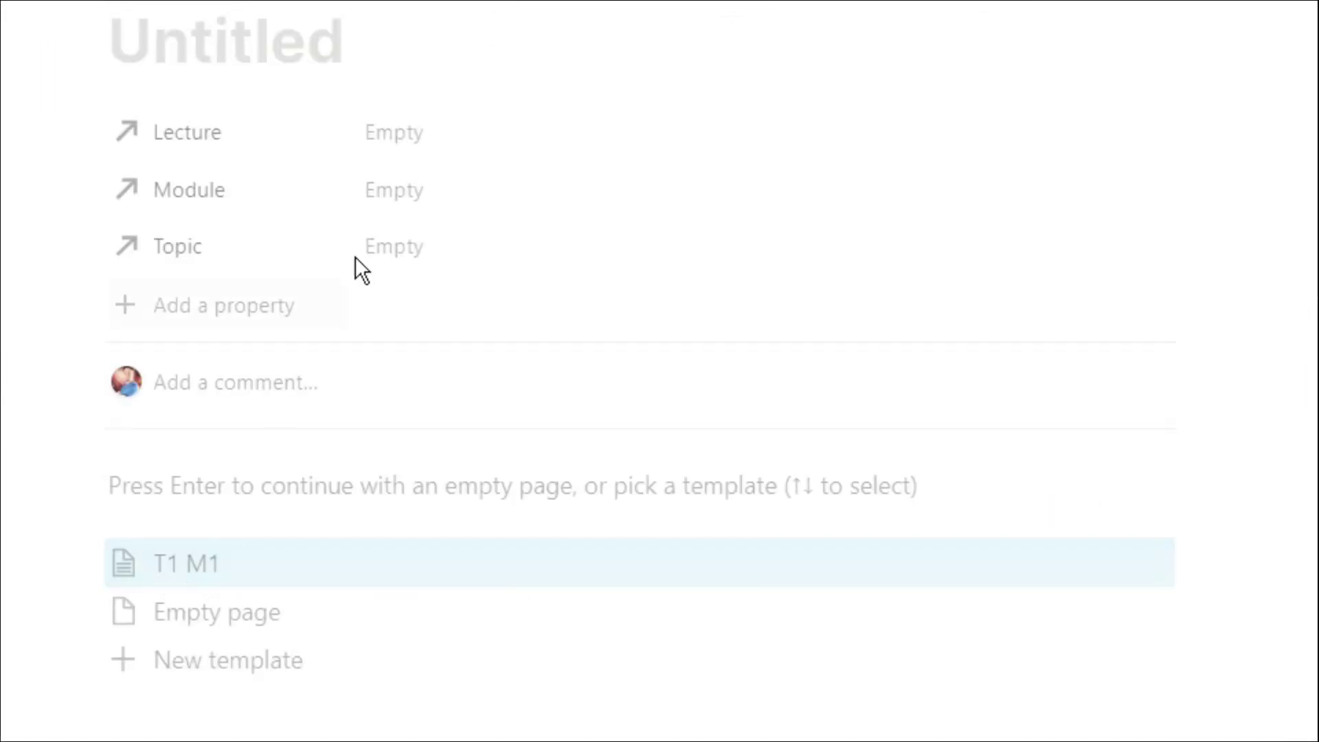
pyautogui.click(307, 556)
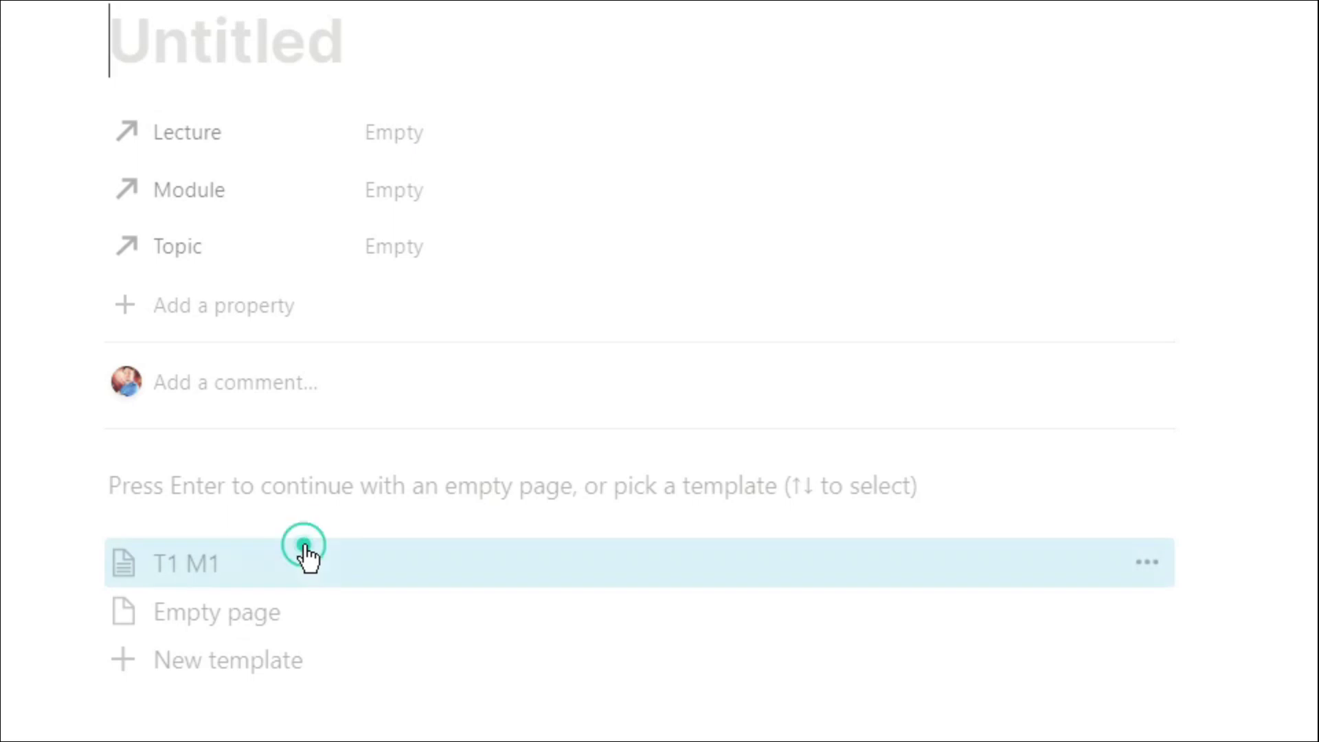
pyautogui.click(250, 41)
pyautogui.write('Question')
pyautogui.click(245, 476)
pyautogui.write('answer')
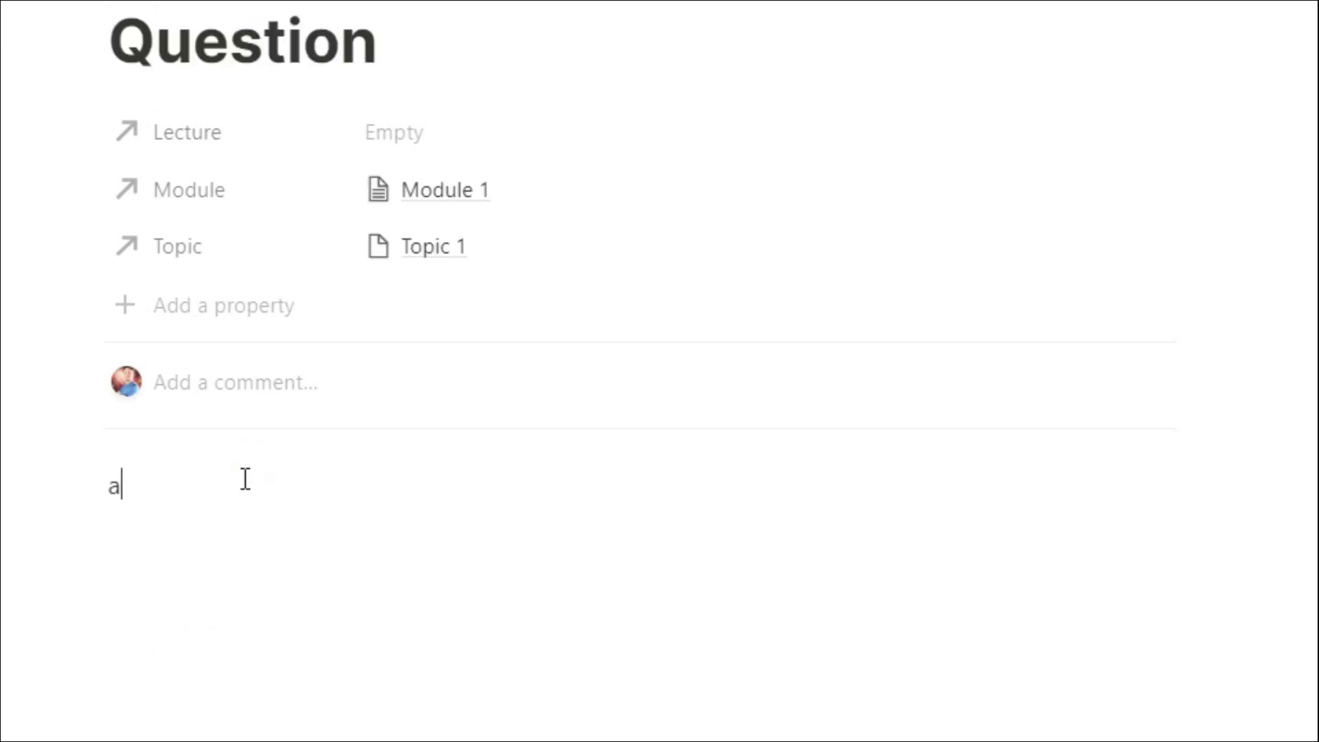
pyautogui.press('Escape')
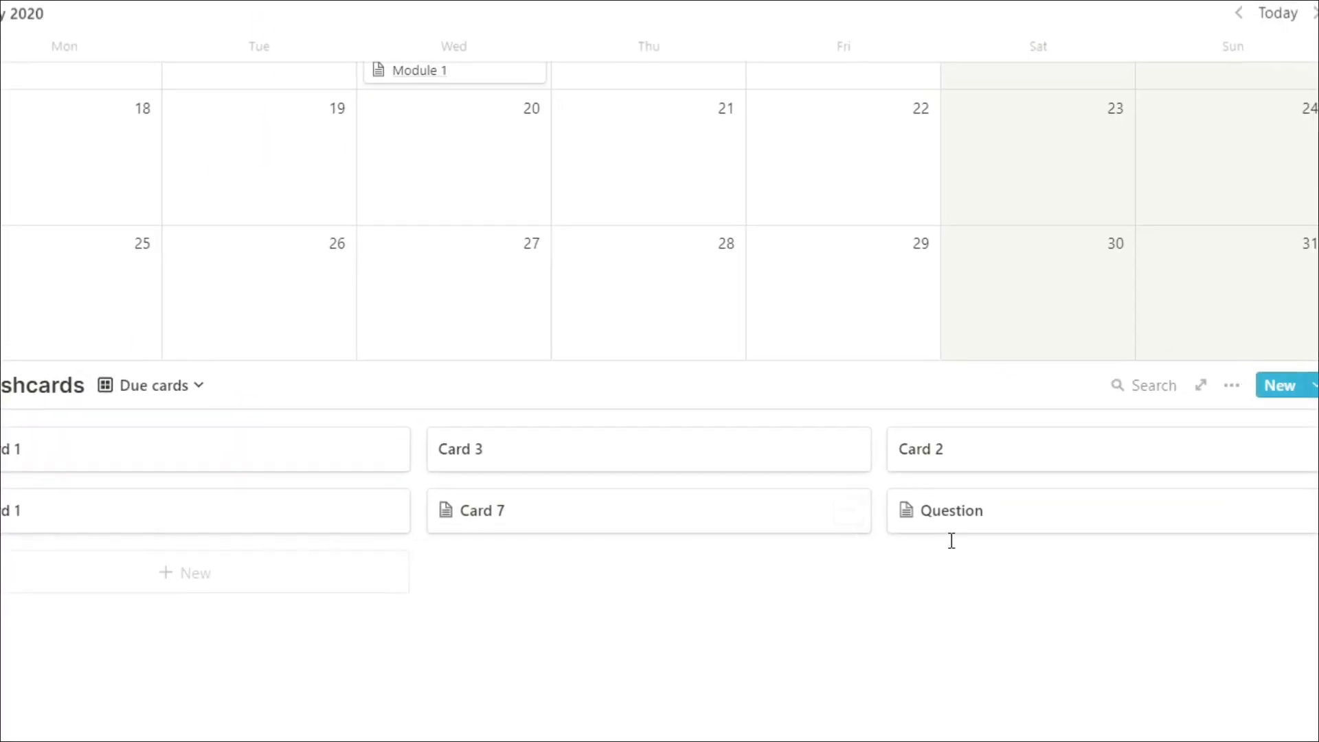
pyautogui.scroll(3, 761, 419)
pyautogui.scroll(2, 761, 425)
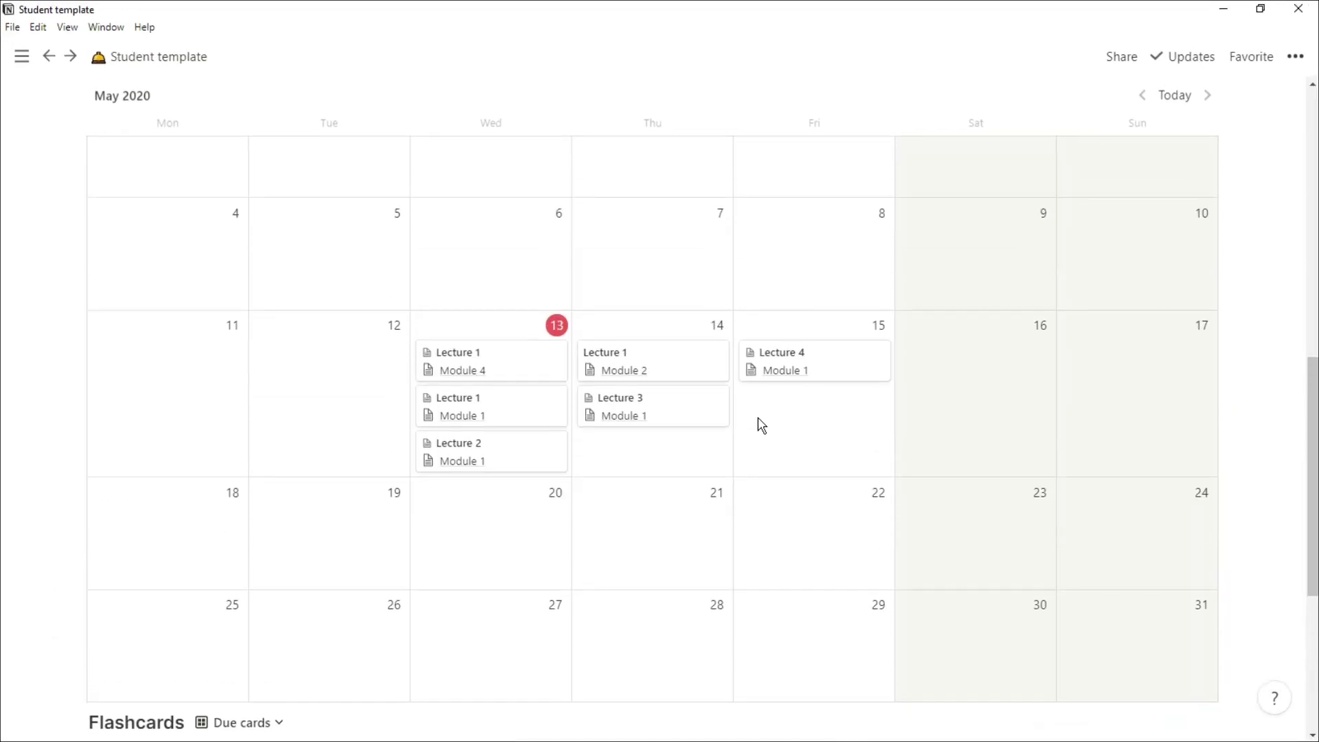
# Add a May 15 lecture on the calendar using the New Lecture template.
pyautogui.click(749, 327)
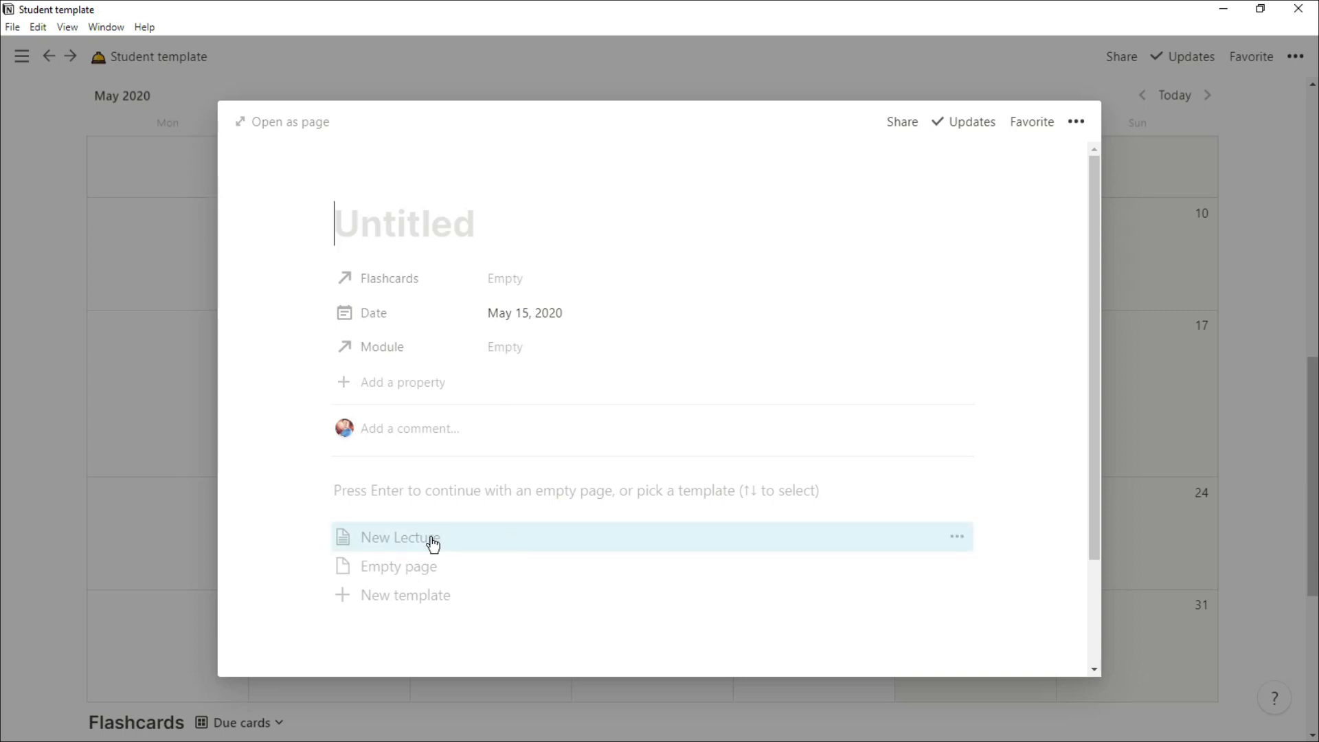
pyautogui.click(853, 538)
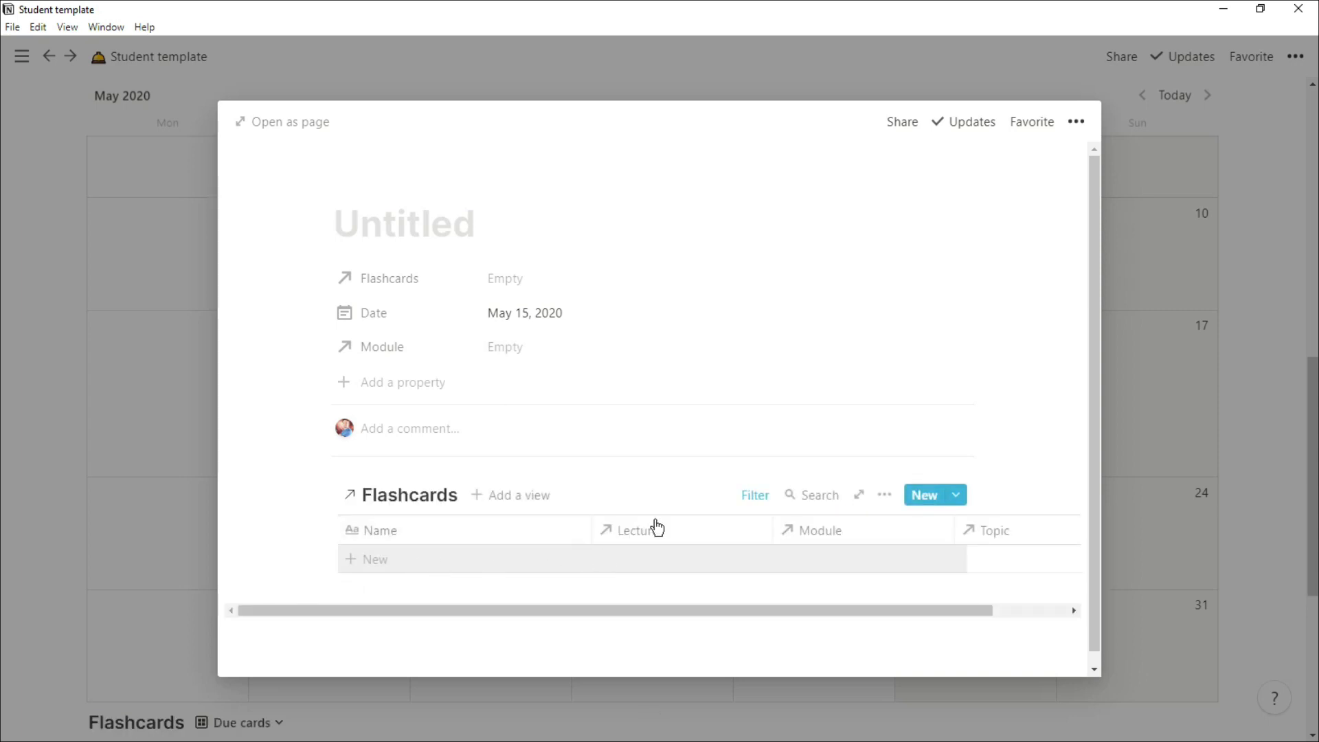
pyautogui.click(1134, 287)
# Switch the Lecture calendar to the Module 1 view.
pyautogui.scroll(2, 677, 279)
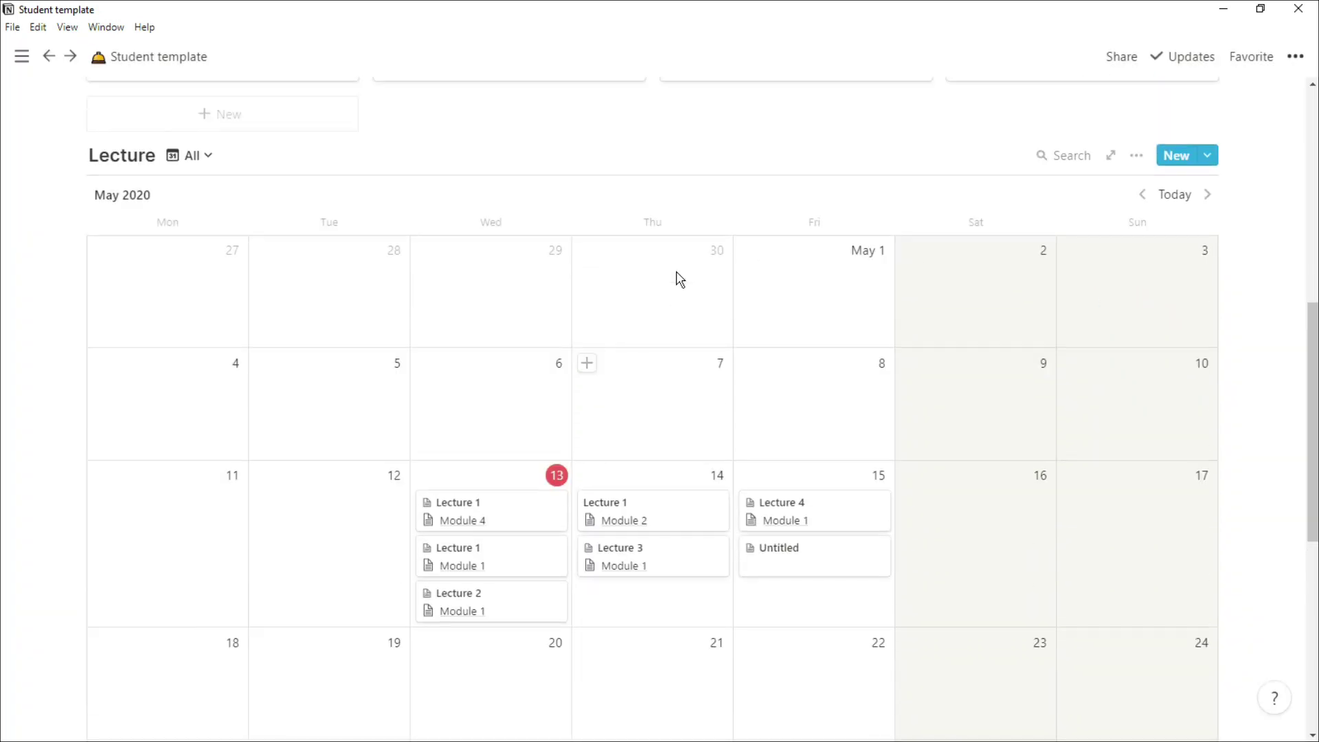
pyautogui.click(206, 161)
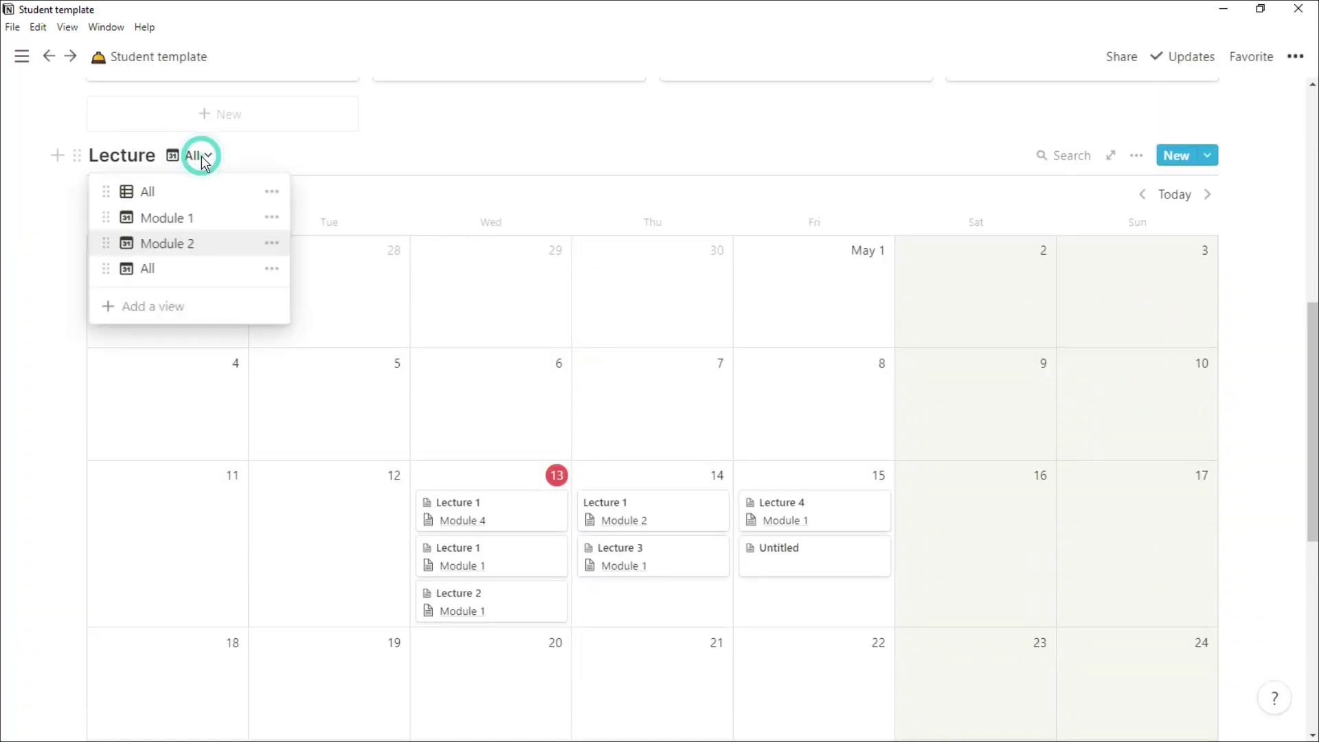
pyautogui.click(198, 218)
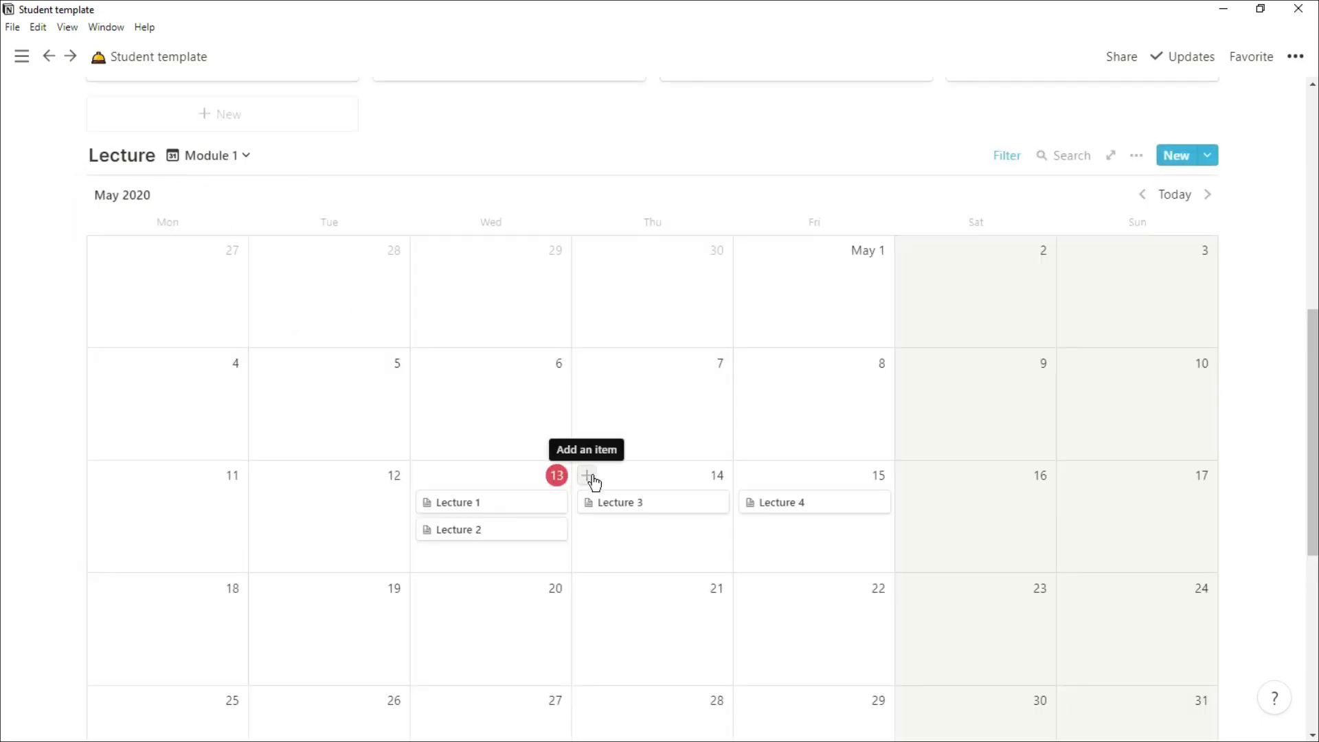
# Add a May 14 lecture 'new lecture' from the New Lecture template with flashcard 'flash card 1'.
pyautogui.click(590, 475)
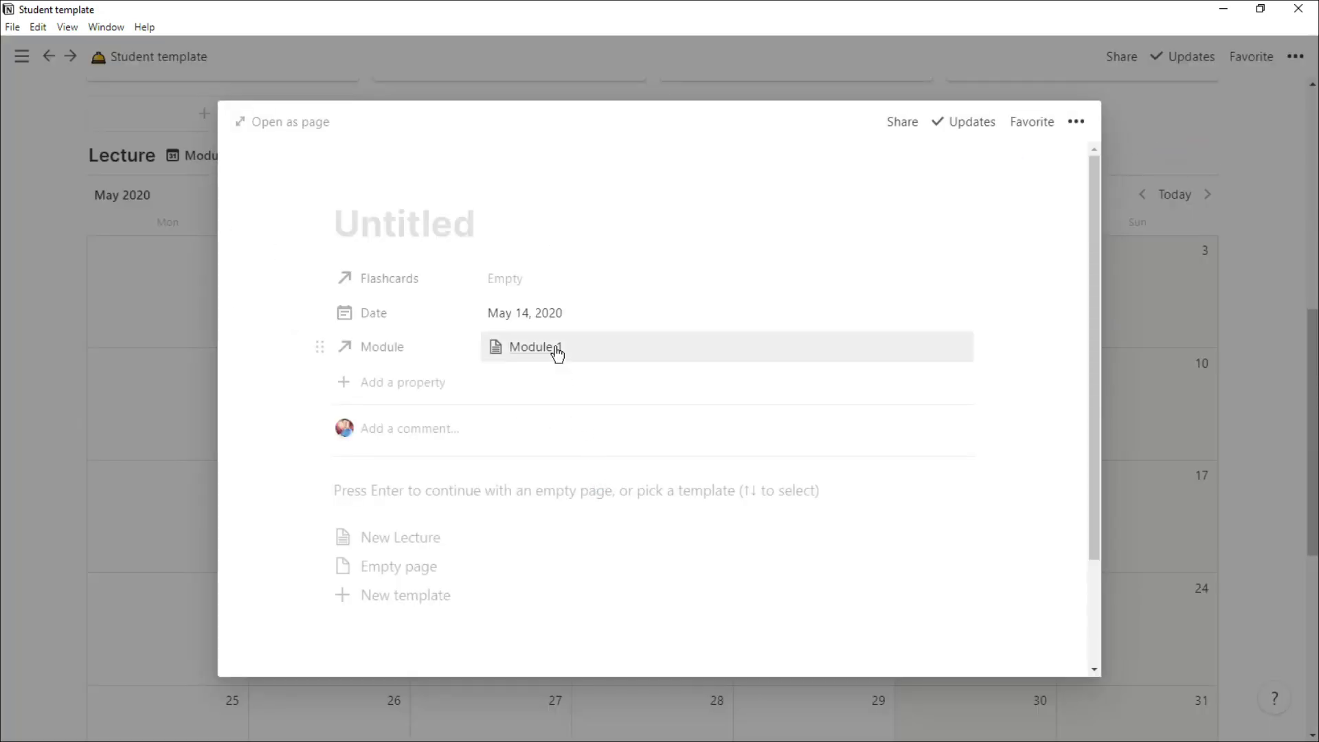
pyautogui.click(448, 550)
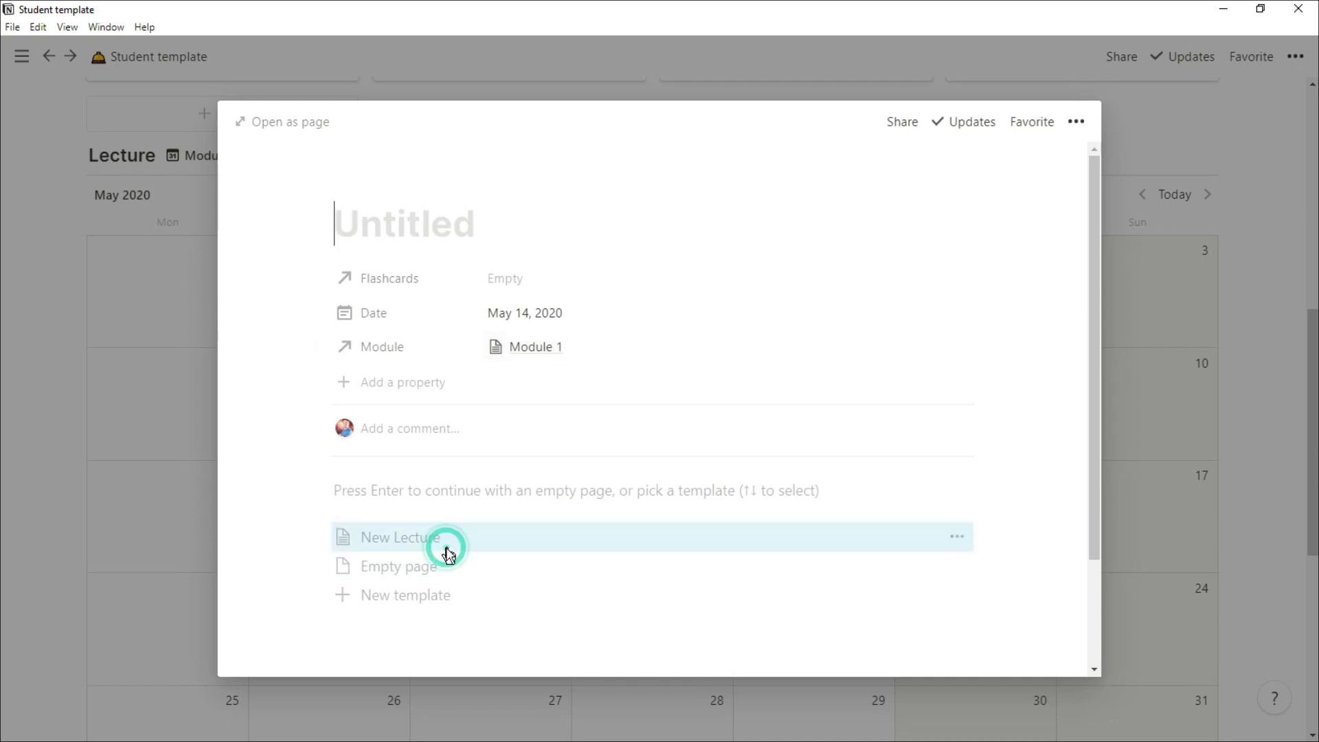
pyautogui.click(449, 556)
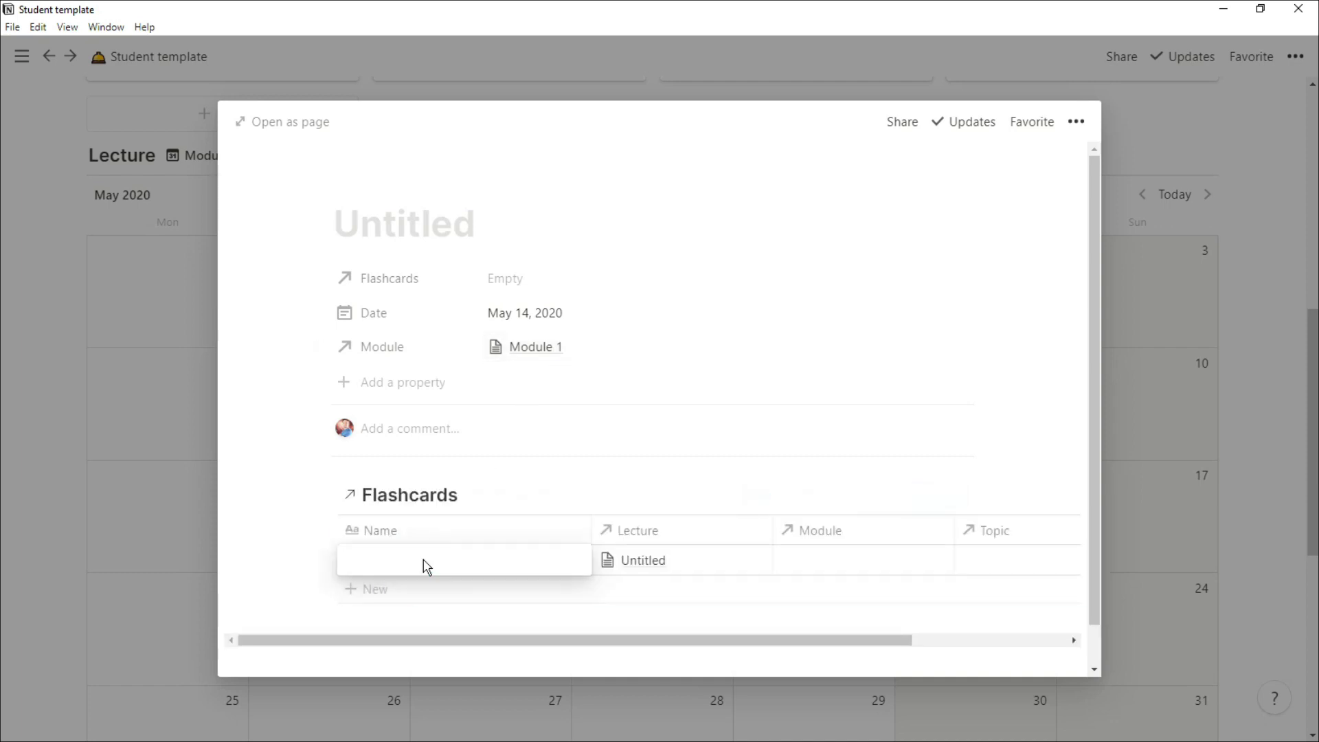
pyautogui.write('flash card 1')
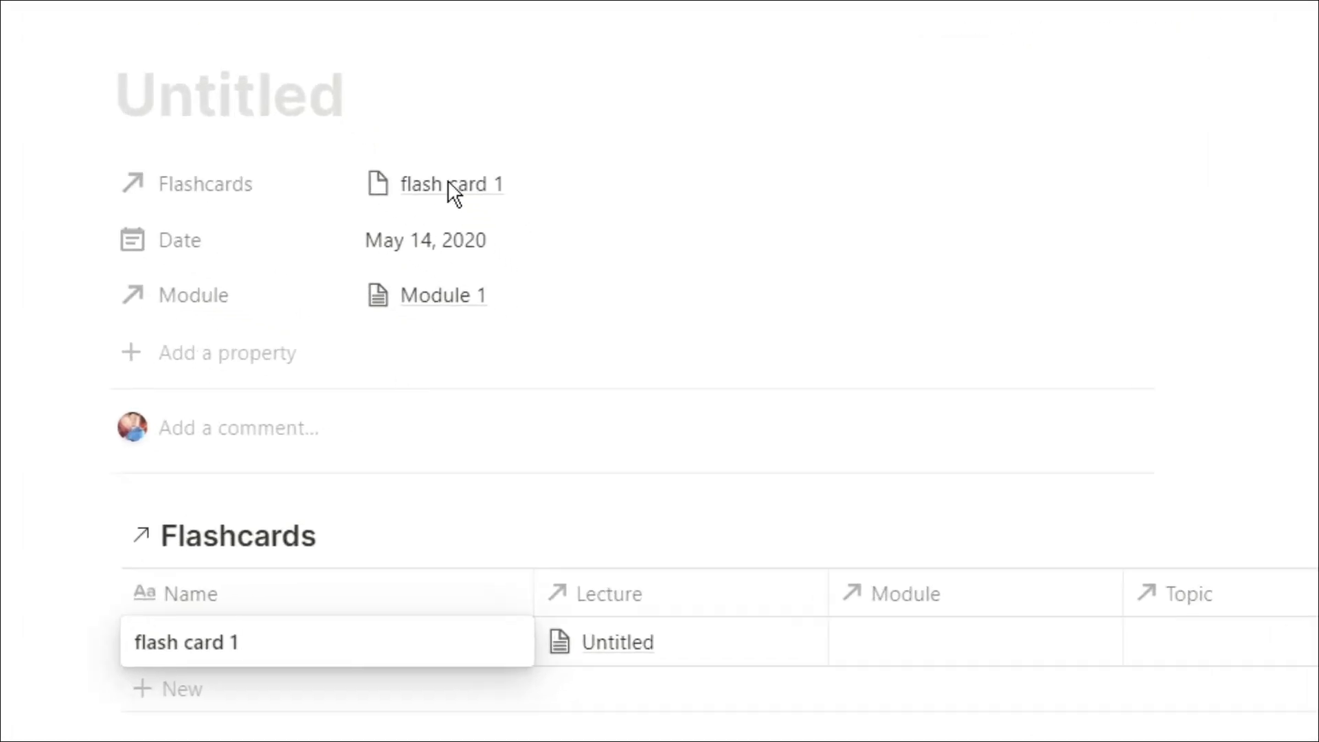
pyautogui.click(230, 686)
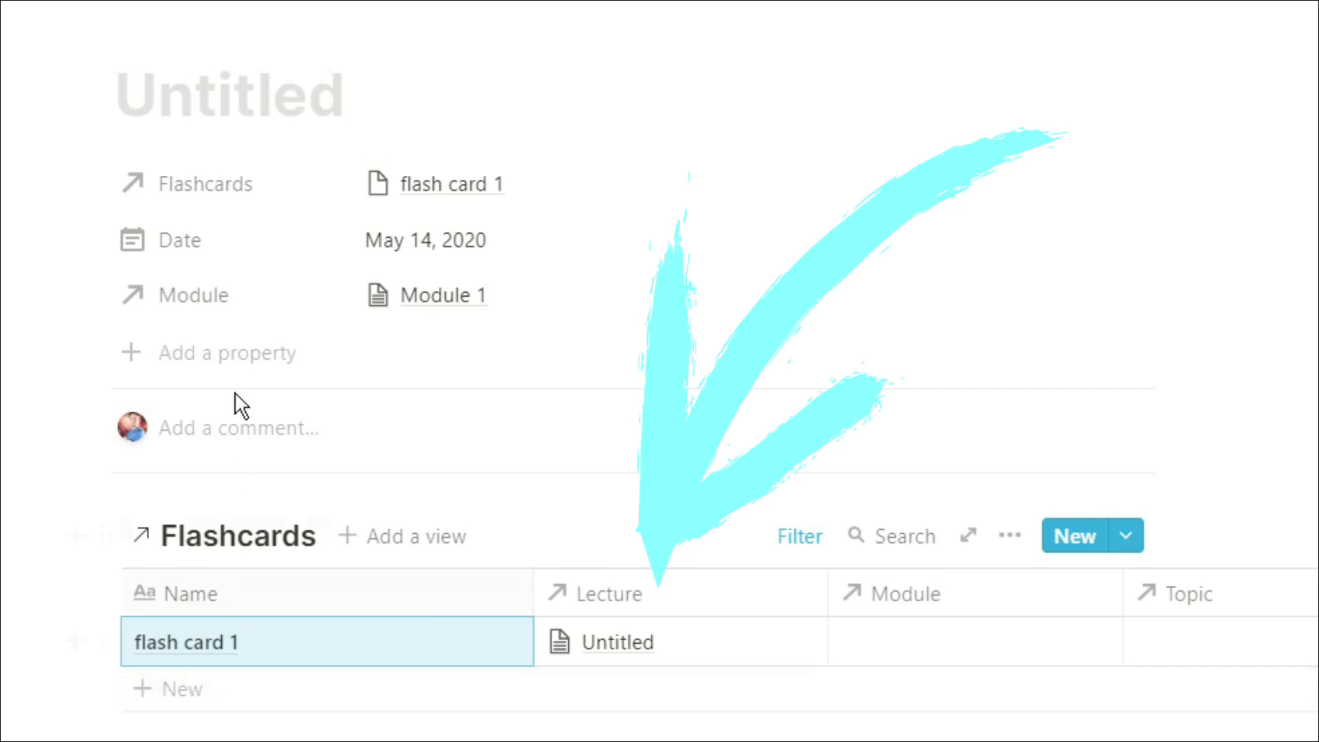
pyautogui.click(198, 97)
pyautogui.write('n')
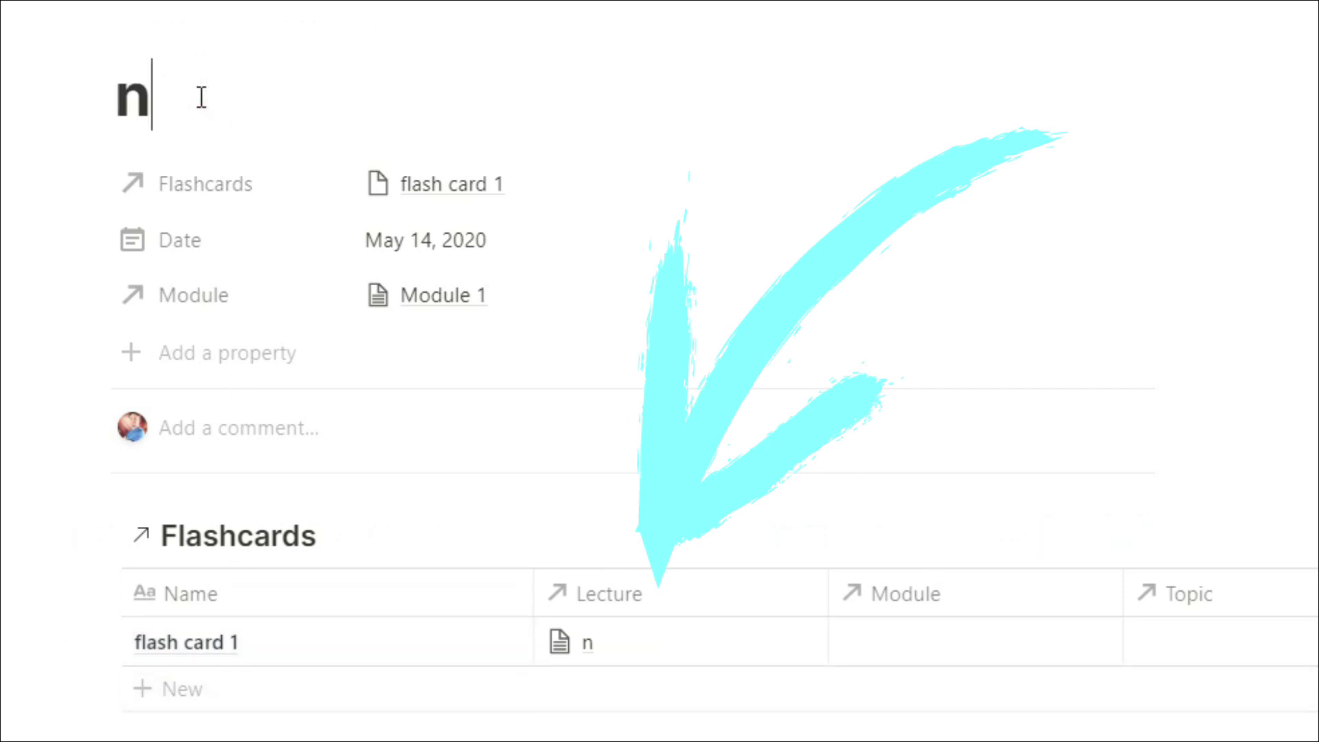
pyautogui.write('ew lecture')
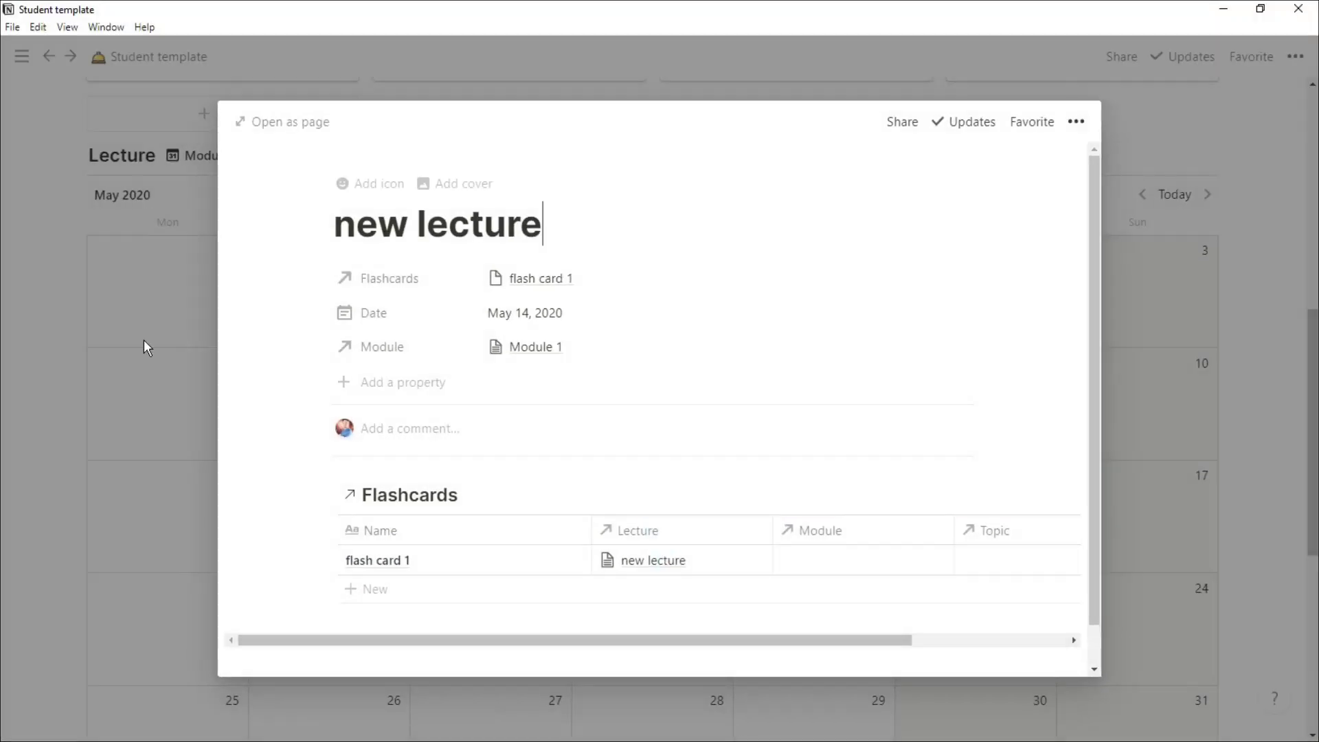
pyautogui.click(143, 339)
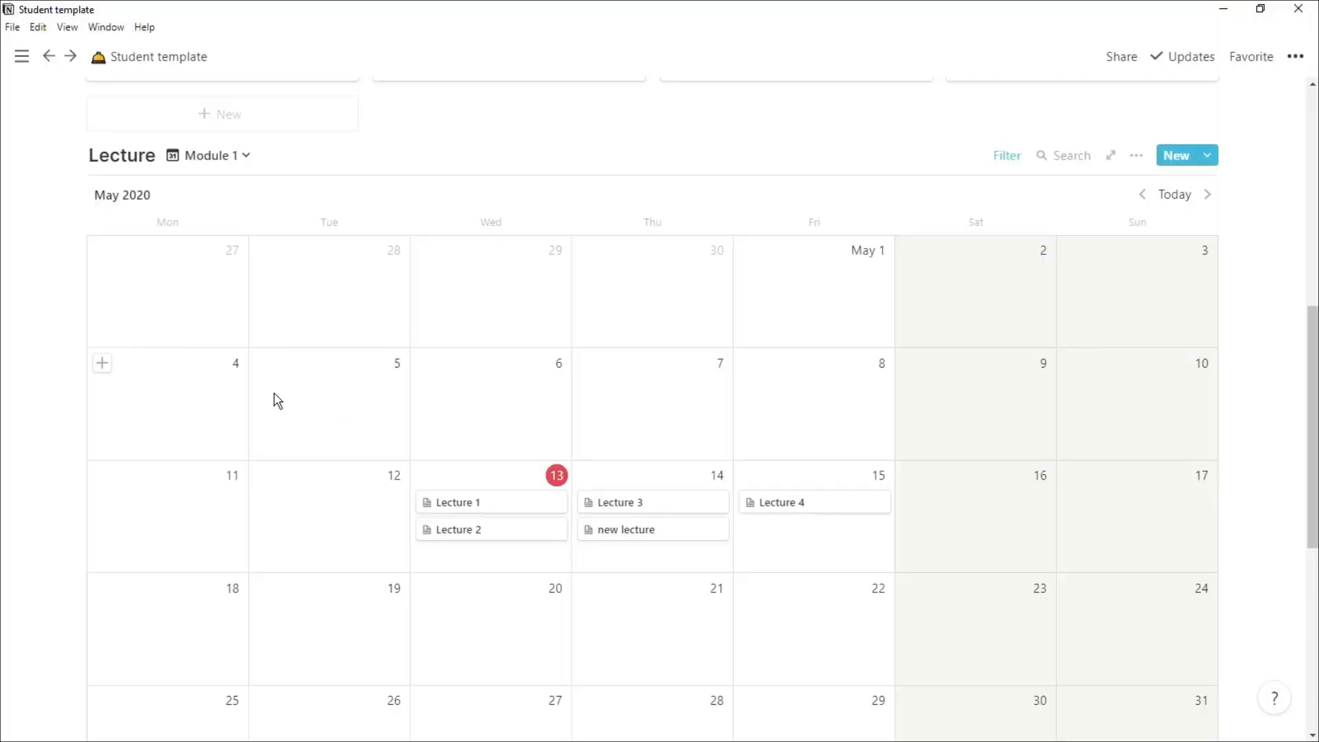
# Check the Flashcards board, then open the Module 1 card from the Module gallery.
pyautogui.scroll(-2, 636, 534)
pyautogui.scroll(-5, 639, 536)
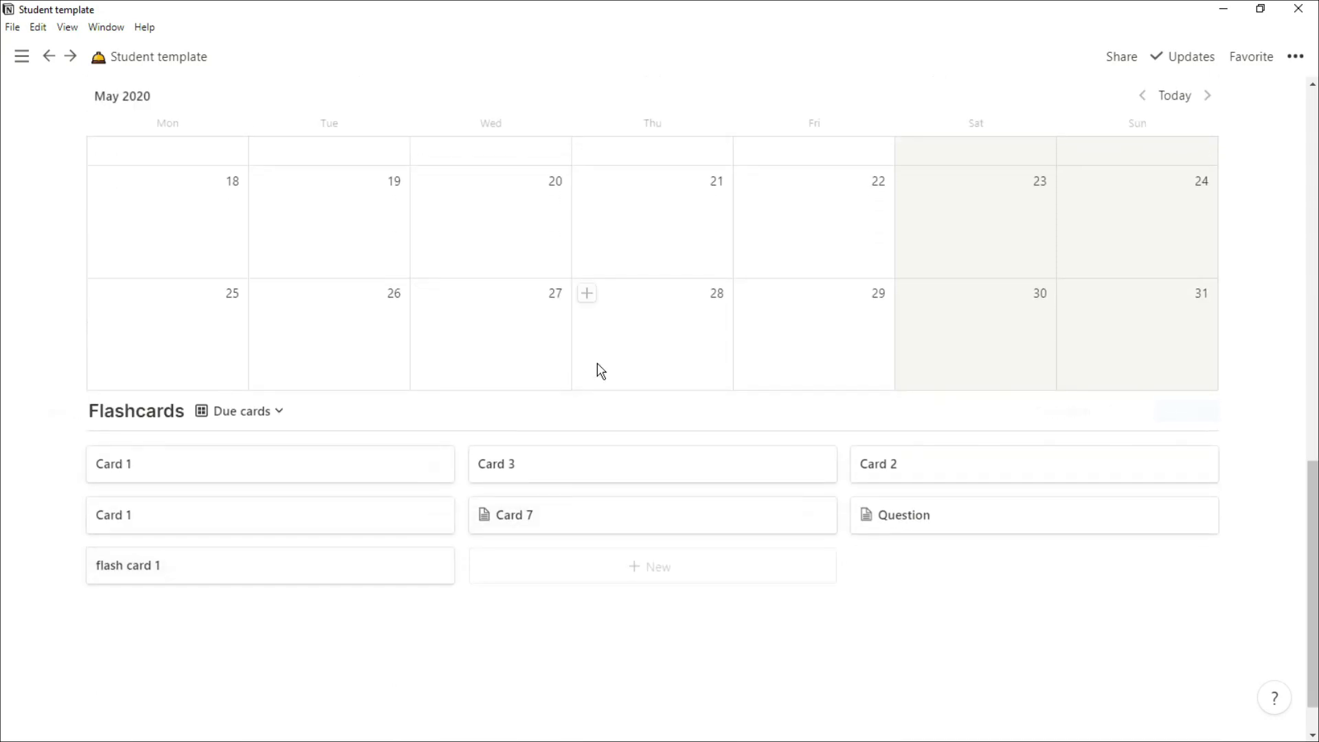
pyautogui.scroll(9, 597, 370)
pyautogui.click(266, 338)
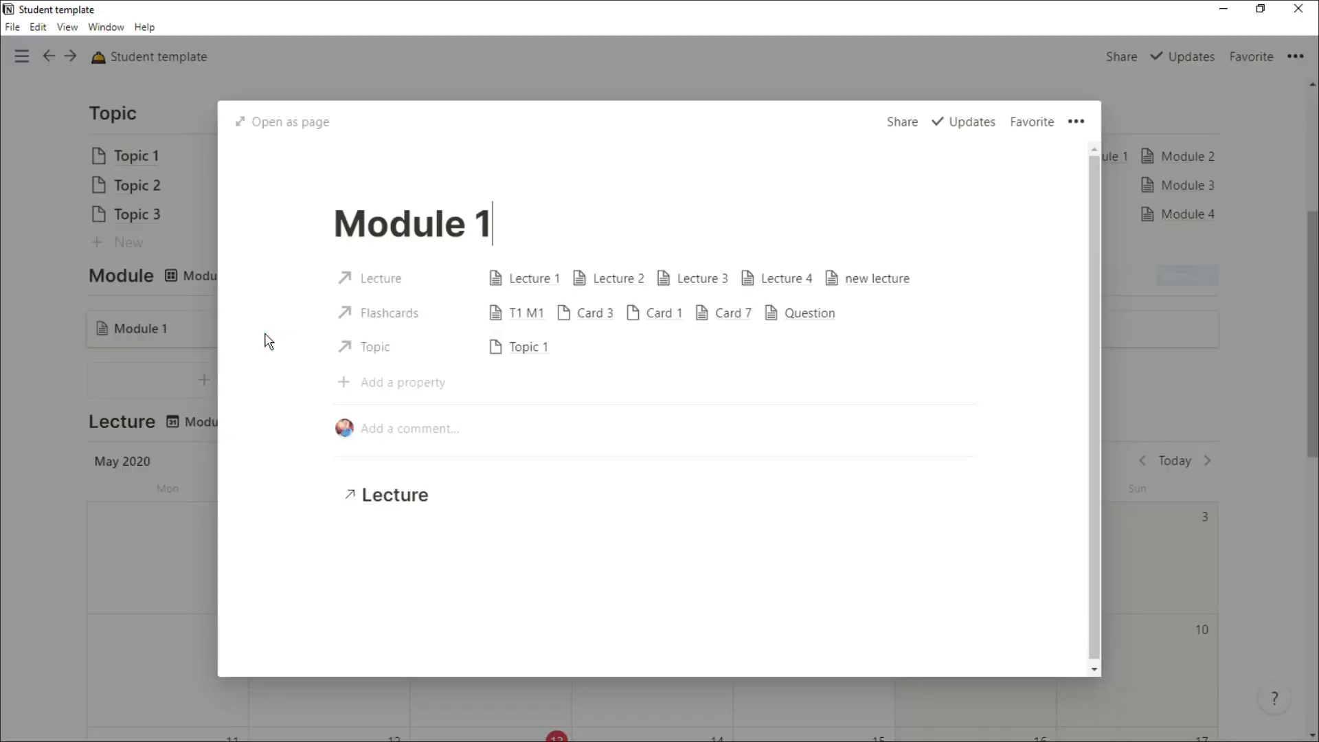